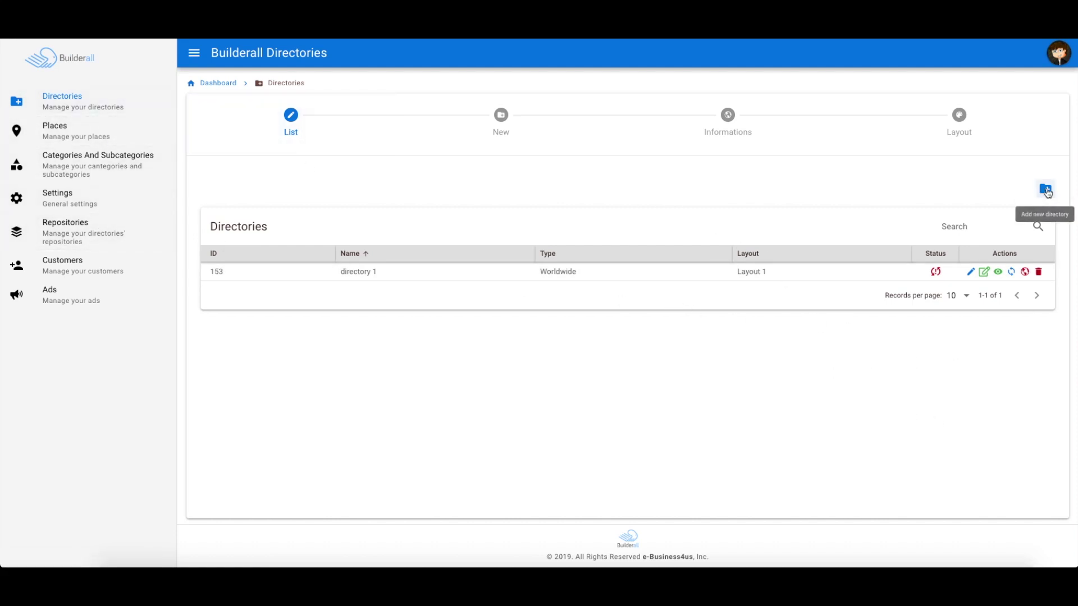
Open directory 1 for editing and choose Worldwide as its type
left_click(970, 271)
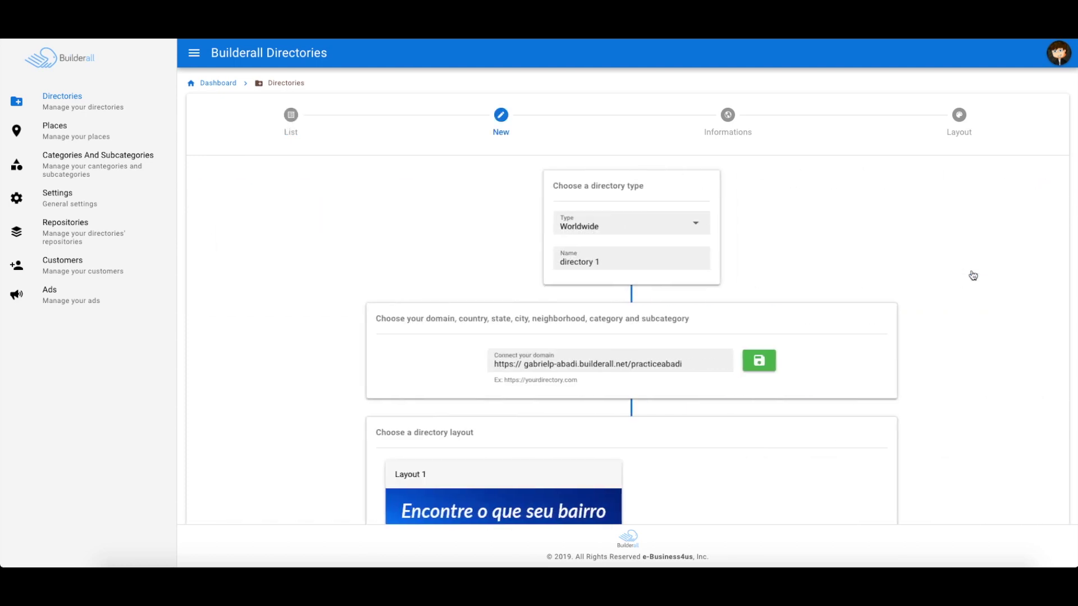
scroll(805, 224, "down", 1)
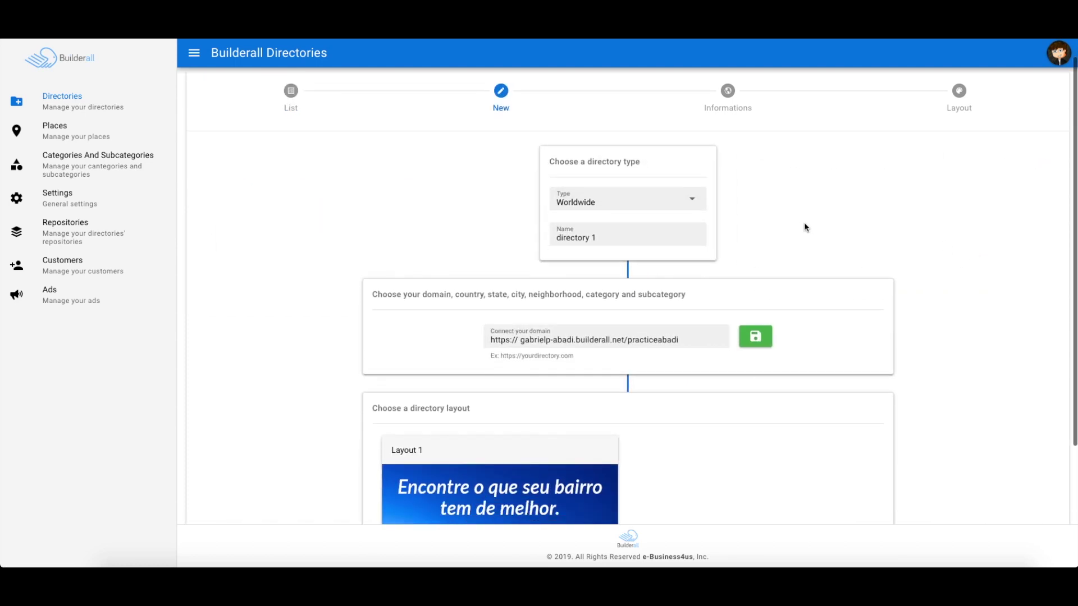
left_click(689, 200)
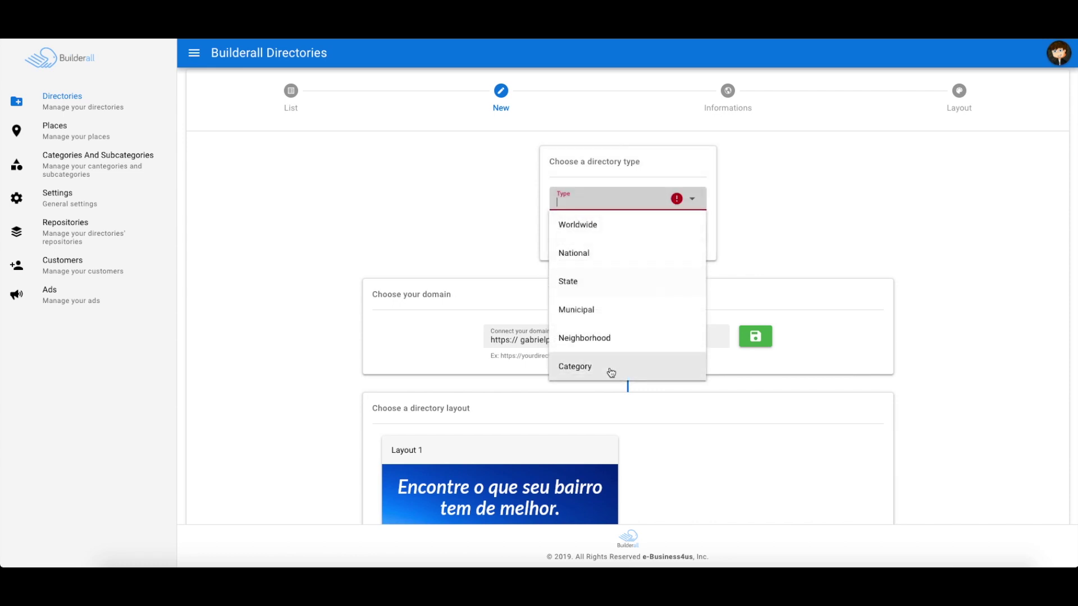
left_click(579, 225)
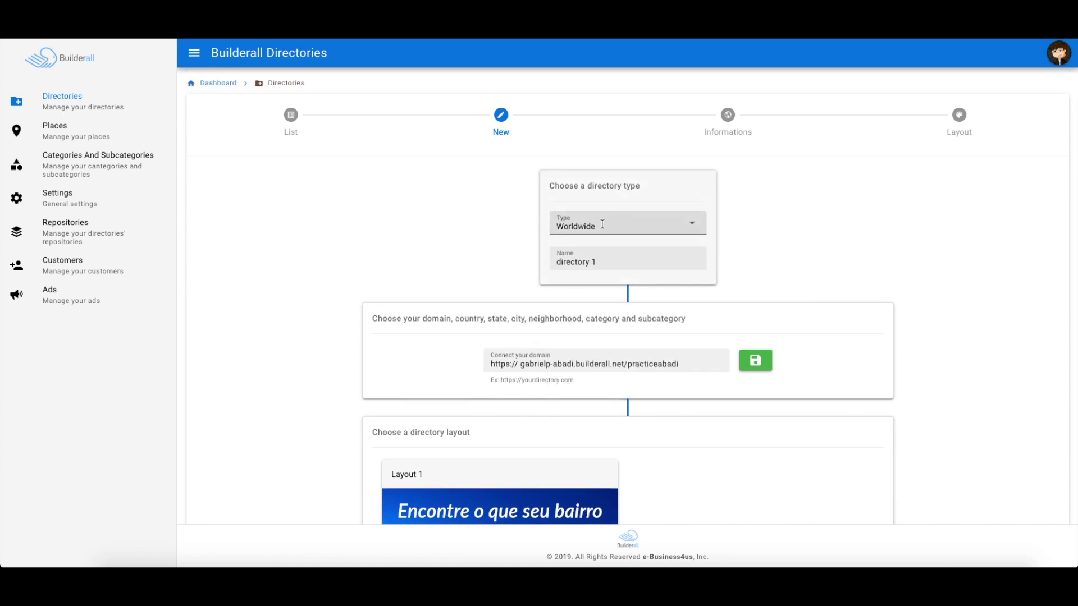
left_click_drag(624, 262, 554, 261)
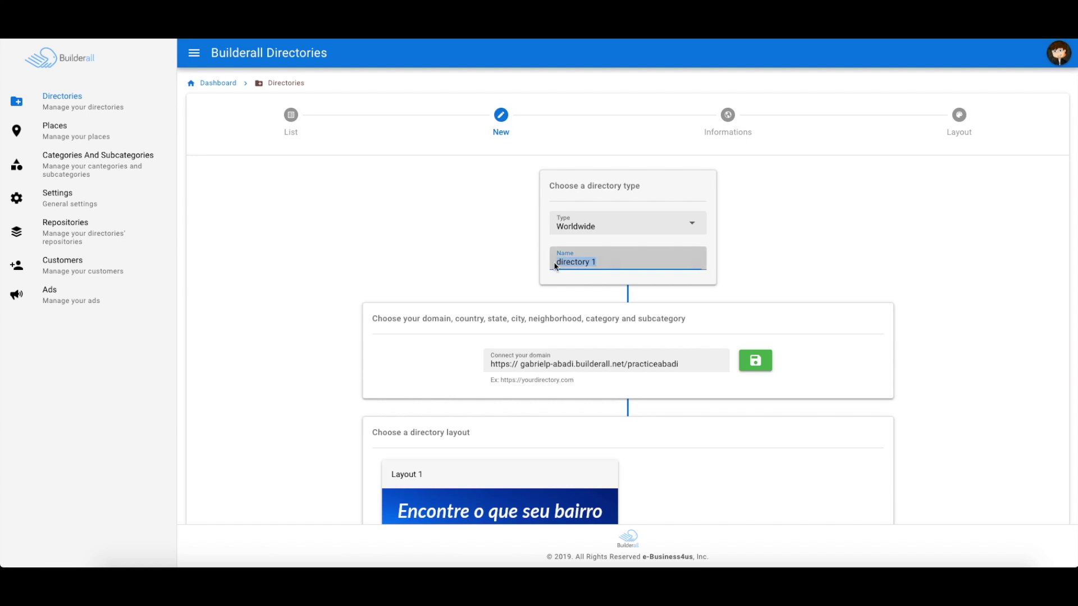
left_click(507, 264)
Save the directory's connected domain and continue to editing with Layout 1
scroll(502, 291, "down", 1)
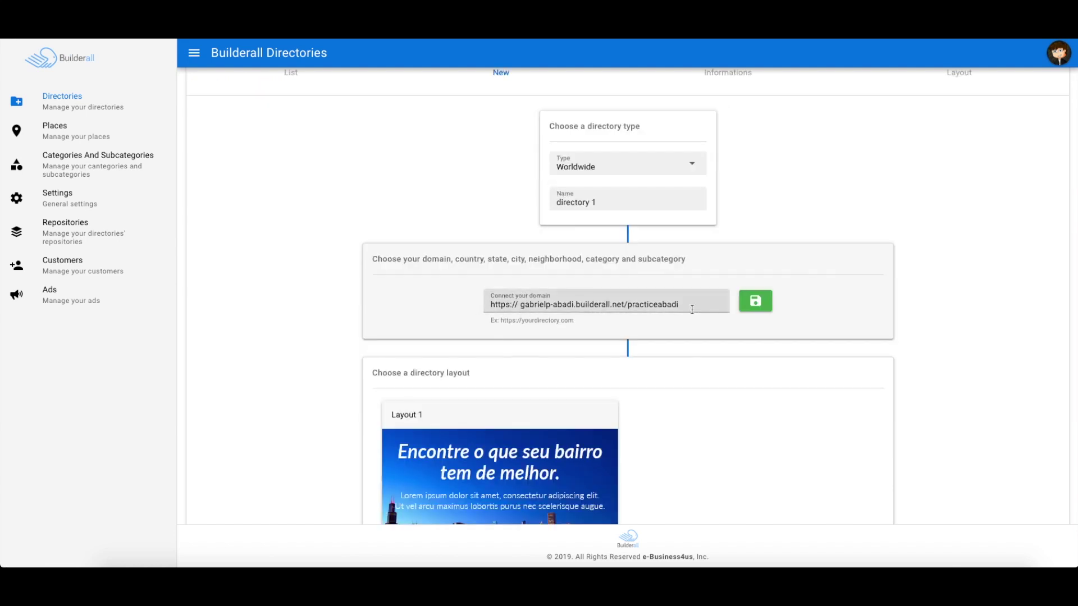
left_click_drag(702, 304, 474, 303)
left_click(658, 320)
left_click(755, 301)
scroll(763, 387, "down", 3)
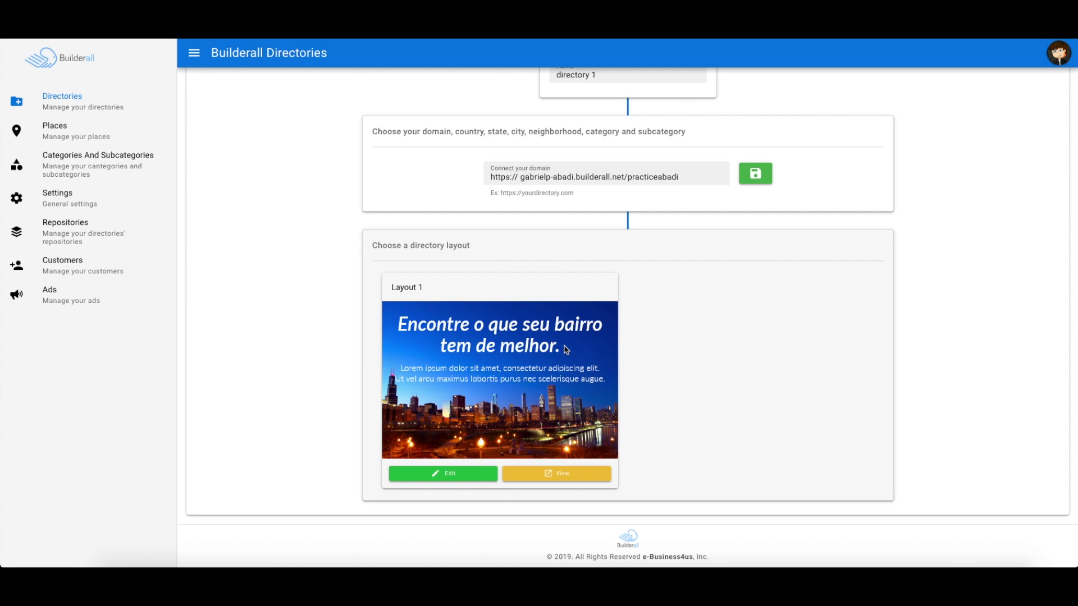
left_click(452, 479)
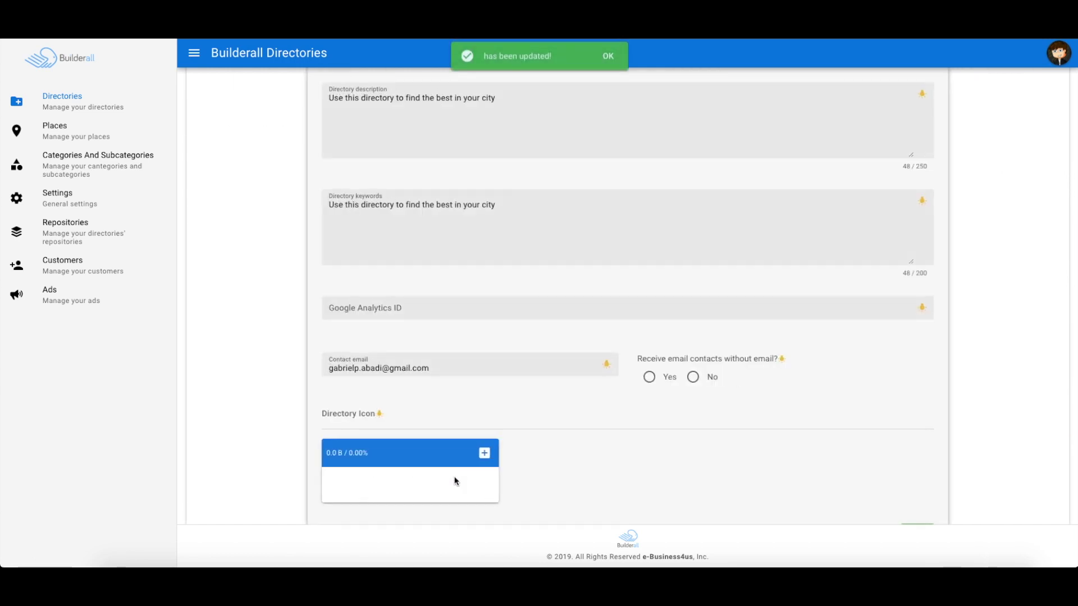
Choose Yes for receiving email contacts without email and save the directory's SEO information
scroll(835, 437, "up", 4)
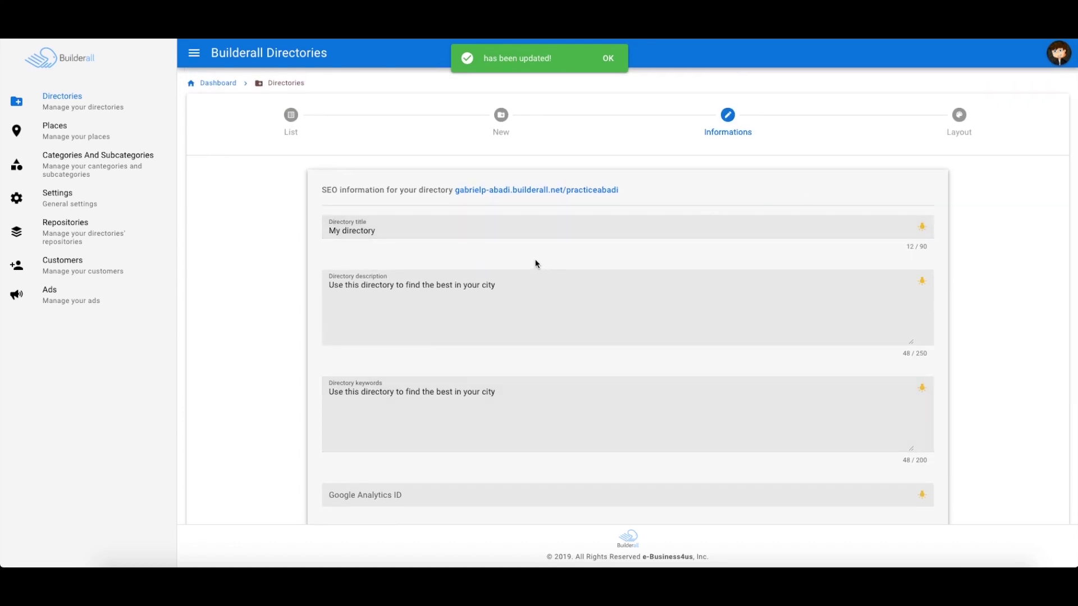
scroll(536, 261, "down", 1)
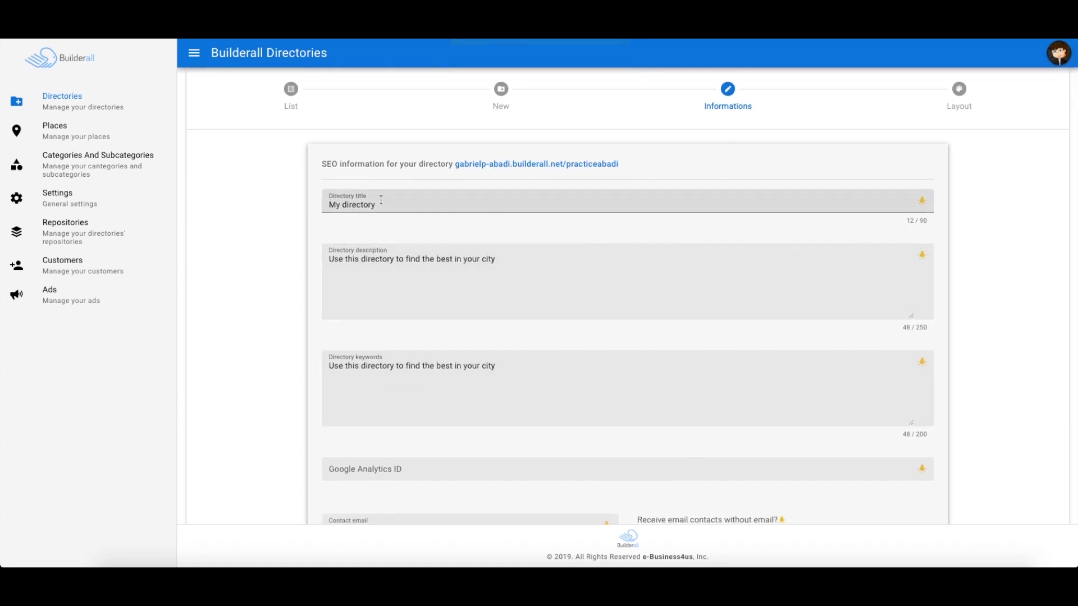
scroll(480, 342, "down", 3)
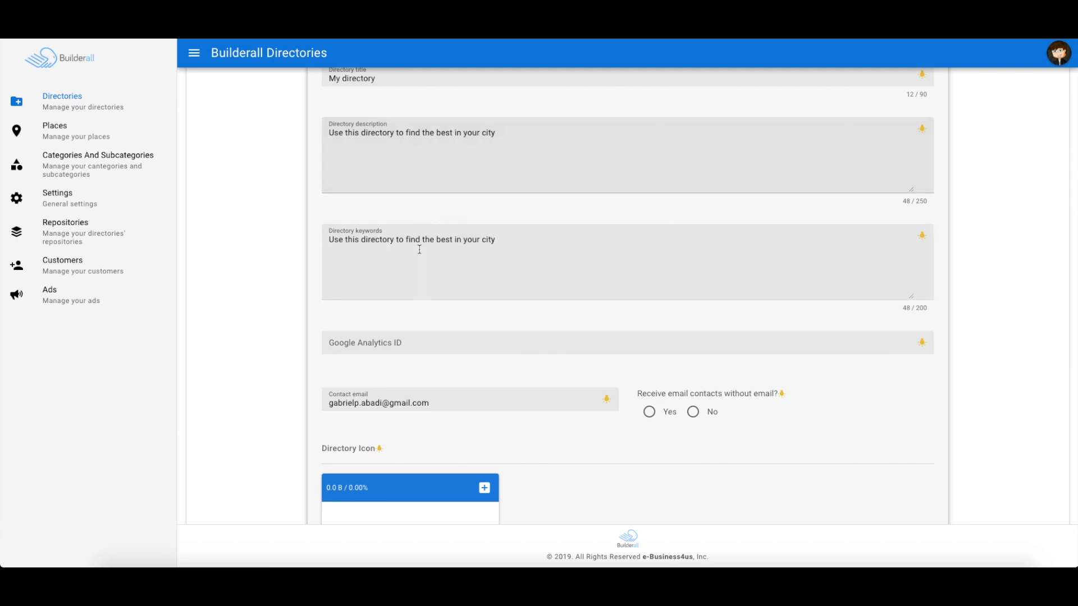
left_click_drag(509, 243, 318, 247)
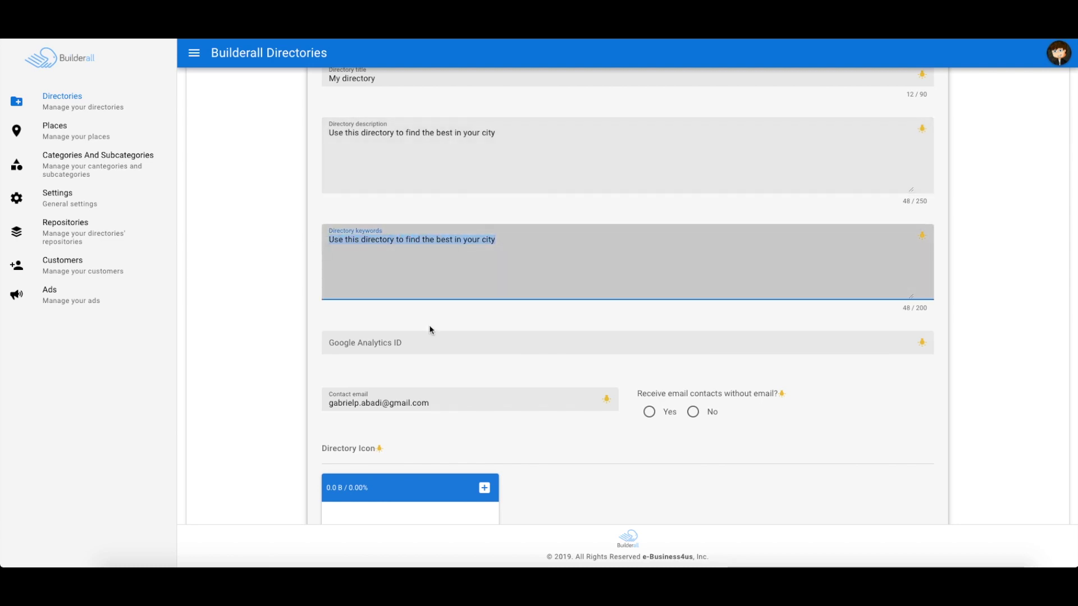
left_click(431, 330)
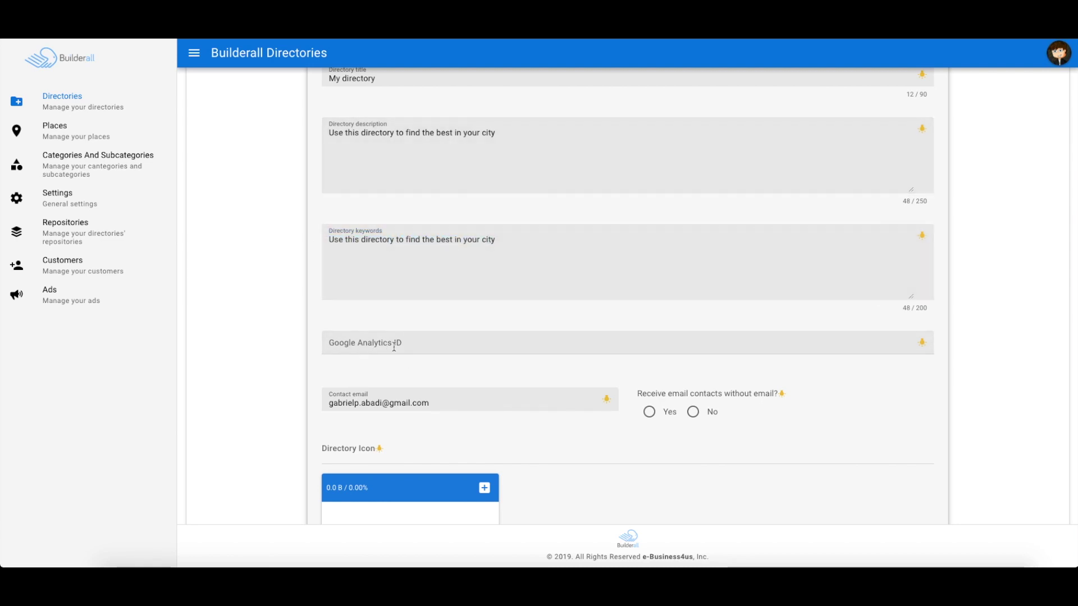
scroll(427, 348, "down", 2)
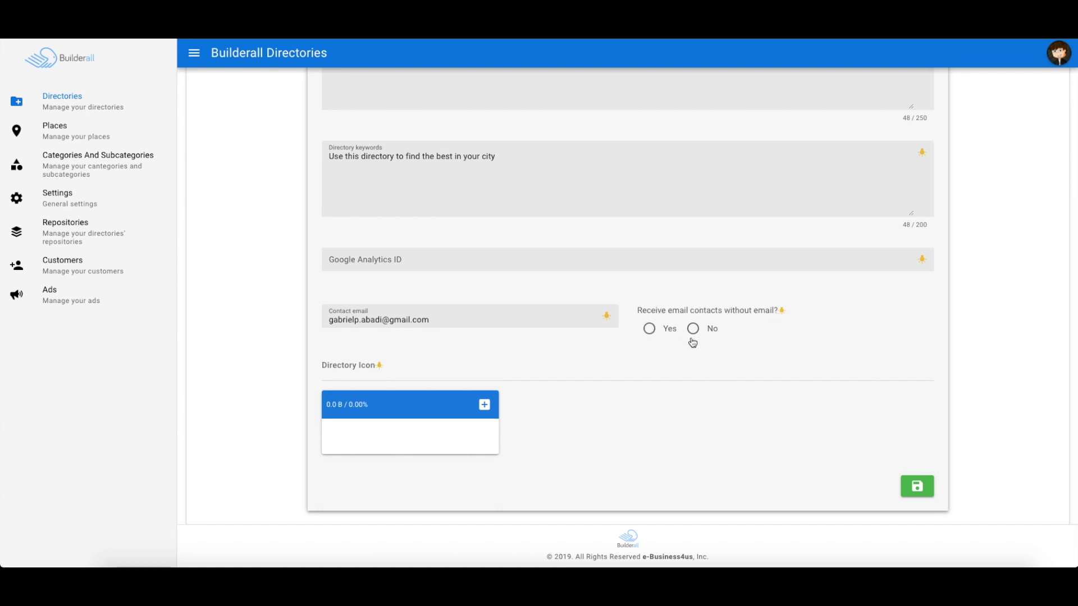
left_click(645, 331)
scroll(645, 335, "down", 1)
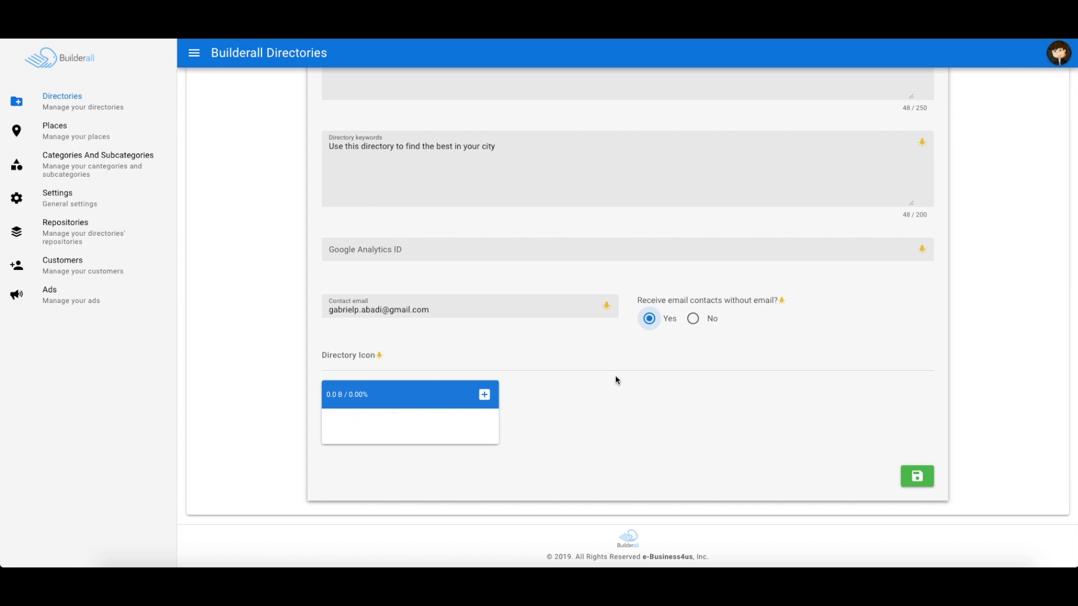
left_click(918, 486)
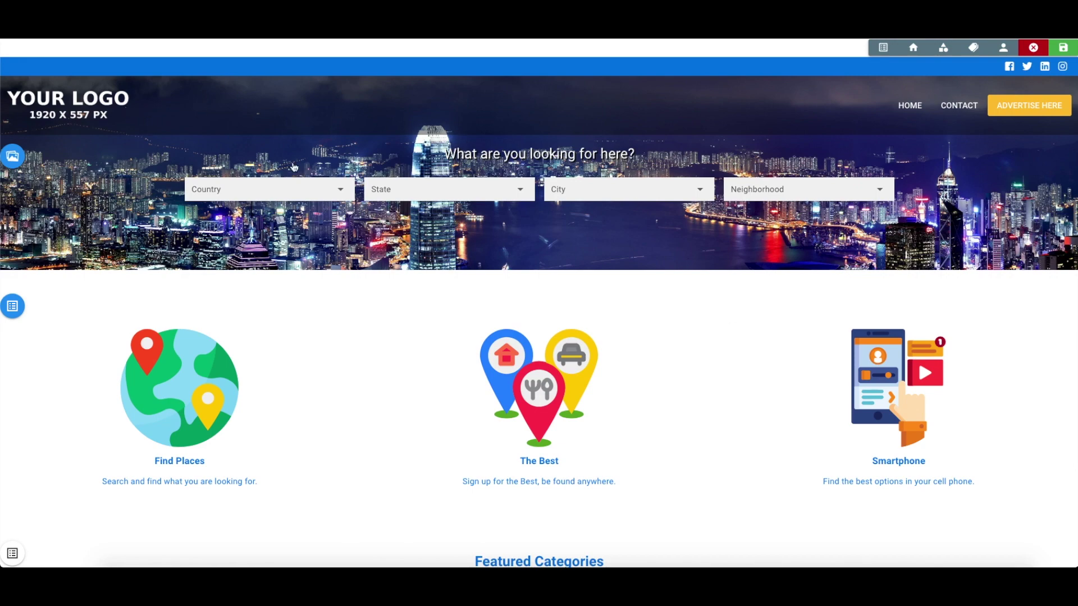
Open the settings of the layout's social media menu bar and switch its visibility off and back on
scroll(707, 287, "down", 10)
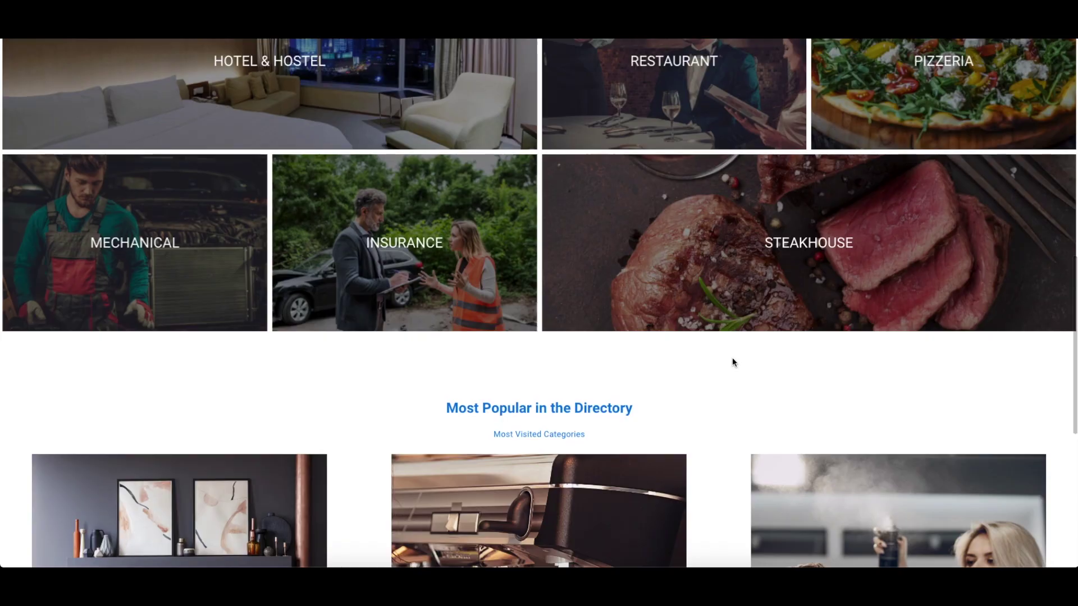
scroll(732, 362, "down", 5)
scroll(733, 361, "up", 15)
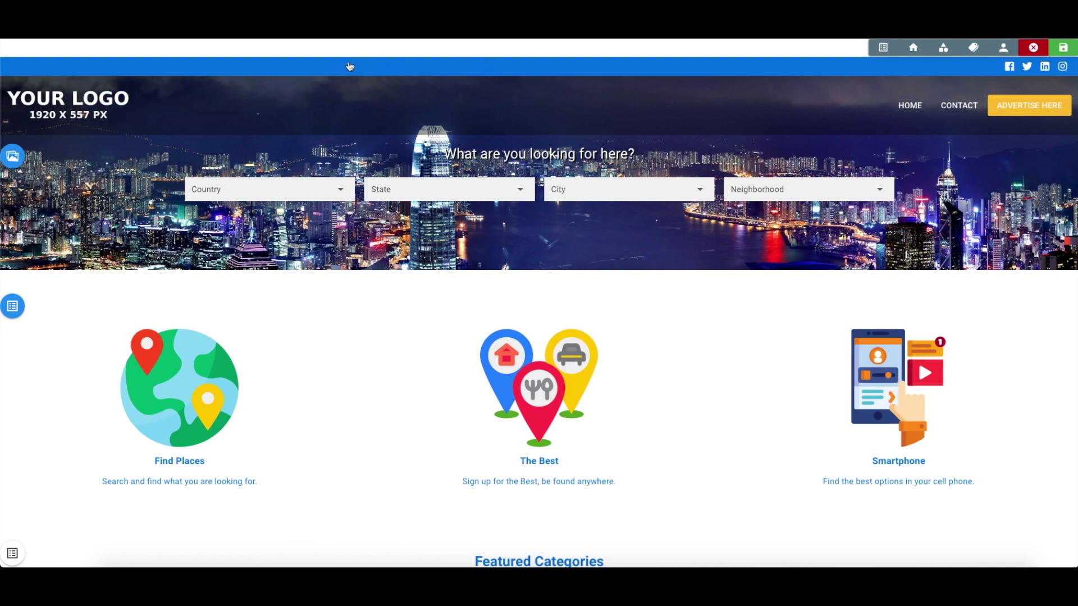
left_click(758, 68)
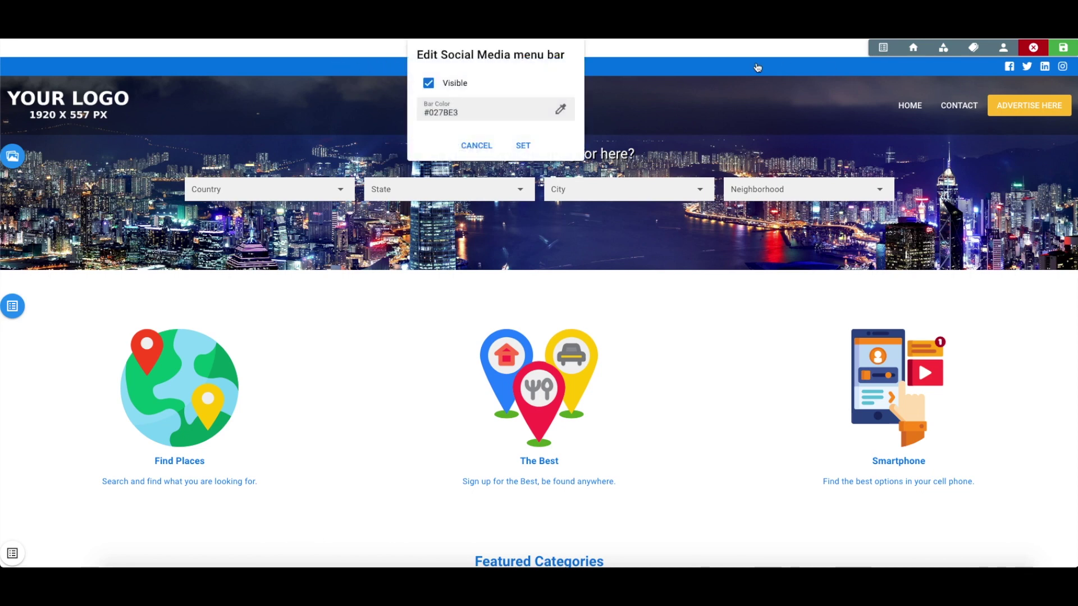
left_click(428, 83)
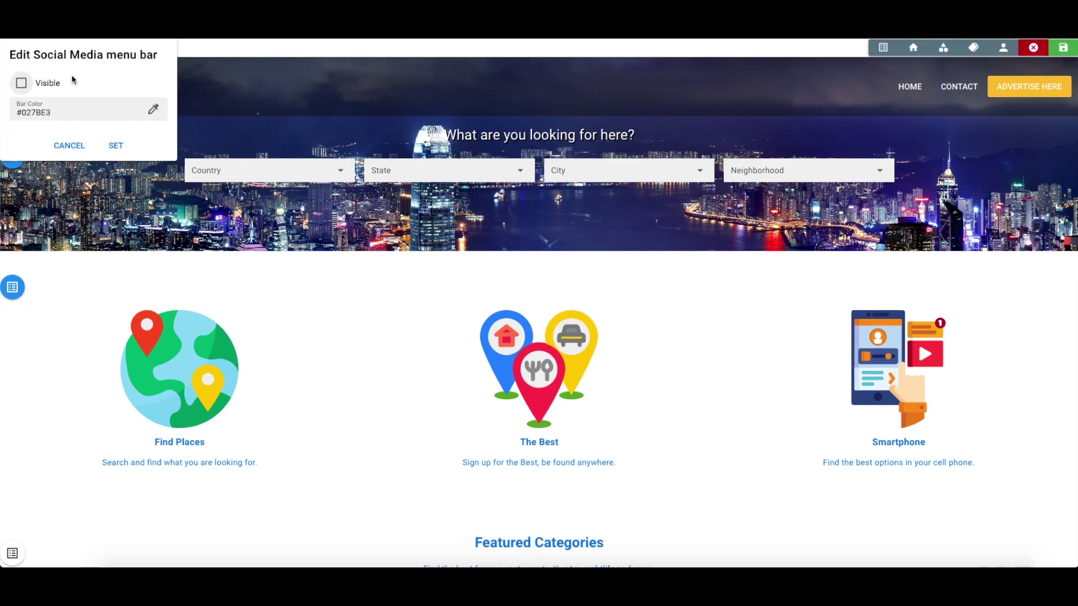
left_click(25, 83)
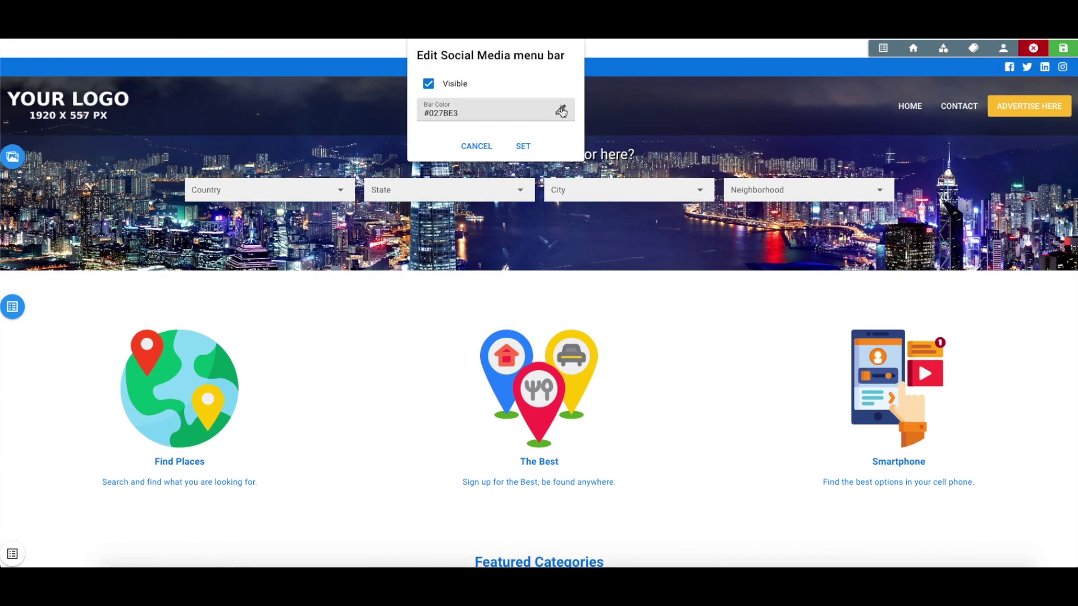
Try several colours for the social media menu bar, settle on #a45a8c and close its settings
left_click(560, 111)
left_click(507, 102)
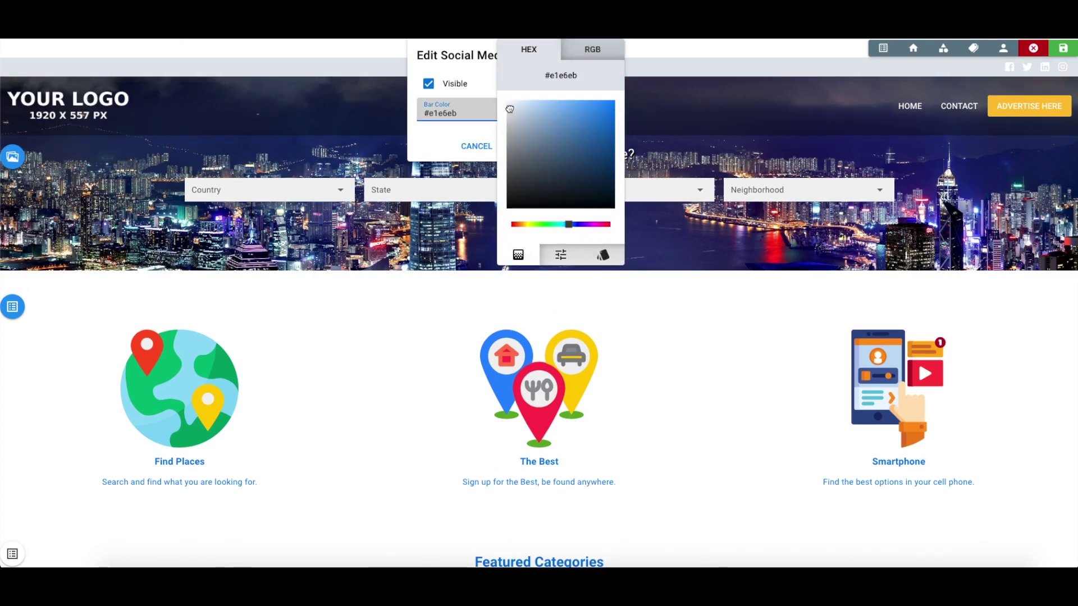
mouse_move(566, 225)
left_mouse_down()
mouse_move(529, 225)
mouse_move(571, 224)
left_mouse_up()
left_click_drag(589, 115, 625, 108)
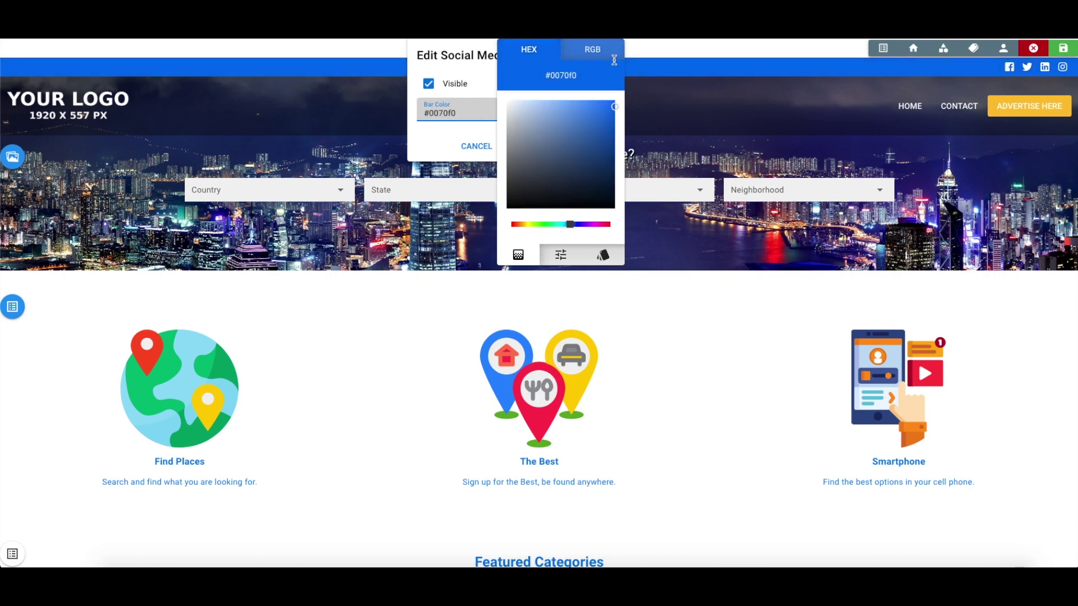
left_click(612, 49)
left_click_drag(599, 146, 558, 112)
left_click(561, 254)
left_click_drag(547, 136, 542, 136)
left_click(518, 190)
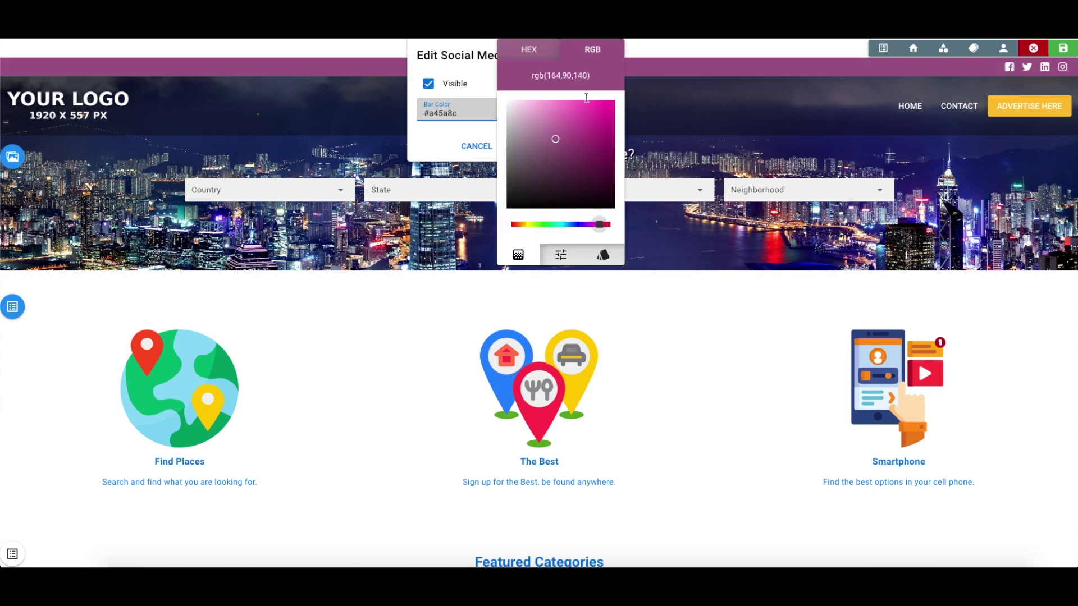
left_click(551, 57)
left_click(490, 94)
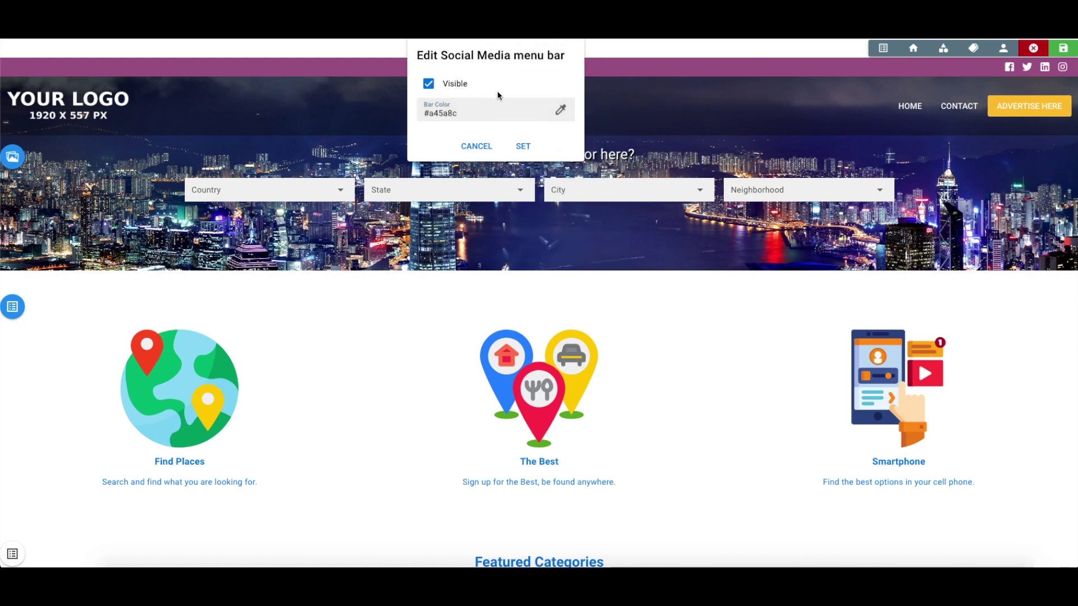
left_click(485, 147)
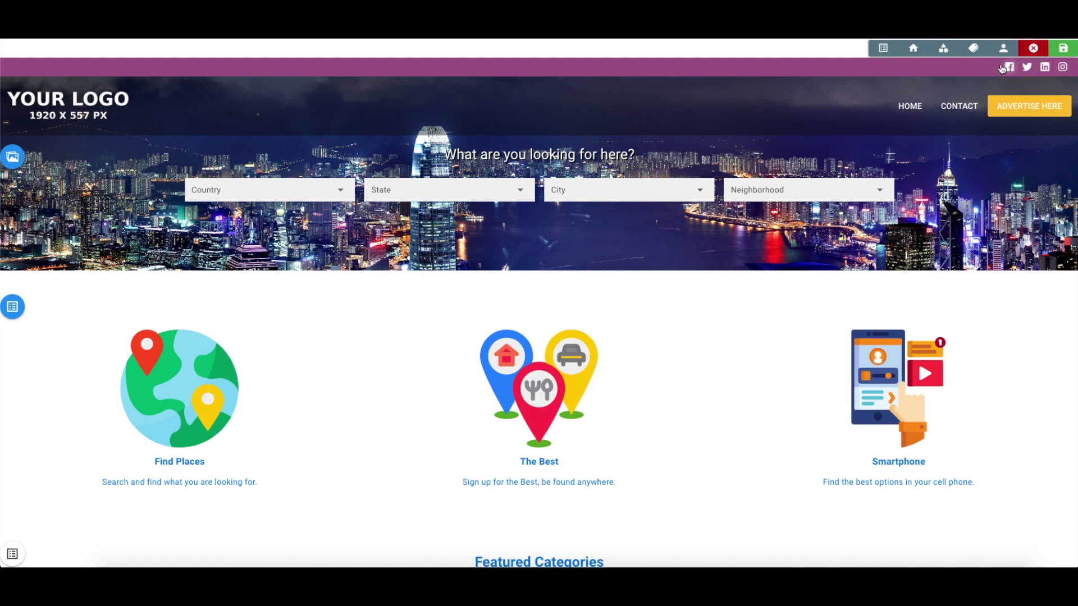
Hide the Facebook icon in the social media menu bar
left_click(1012, 68)
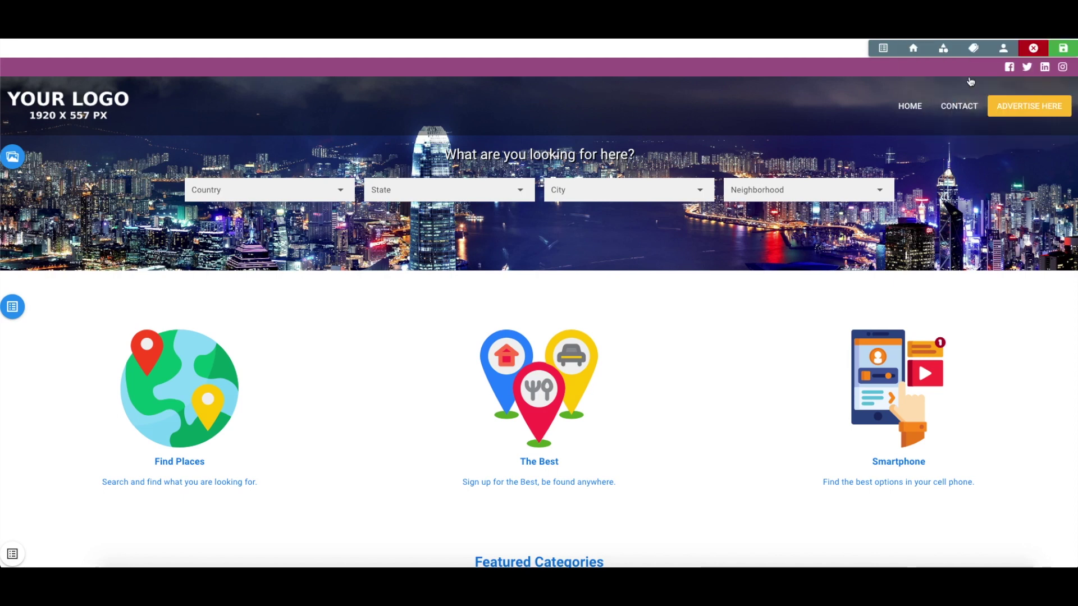
left_click(1011, 69)
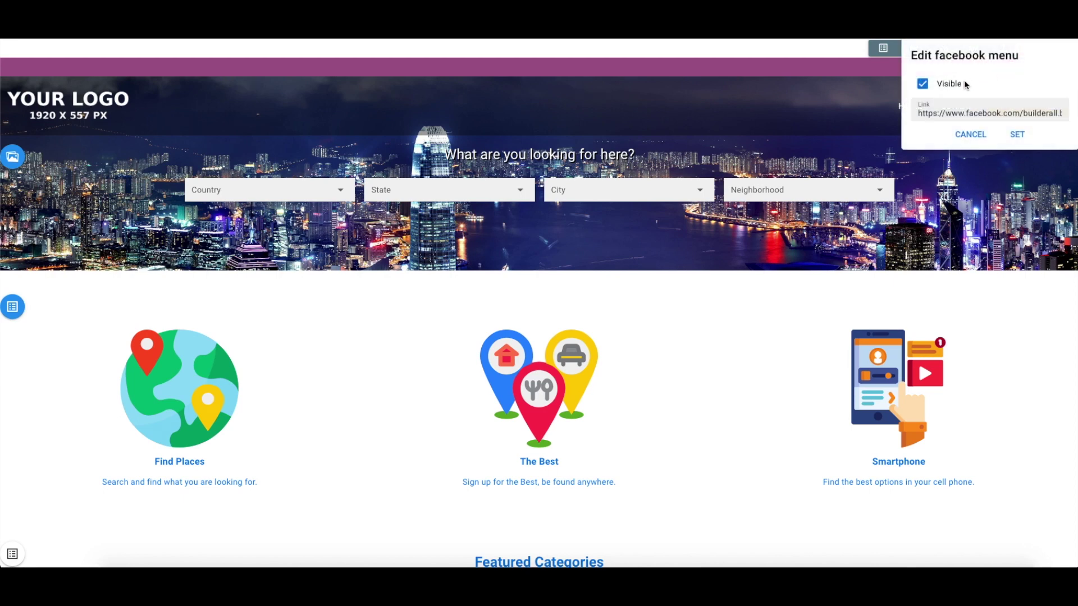
left_click(926, 85)
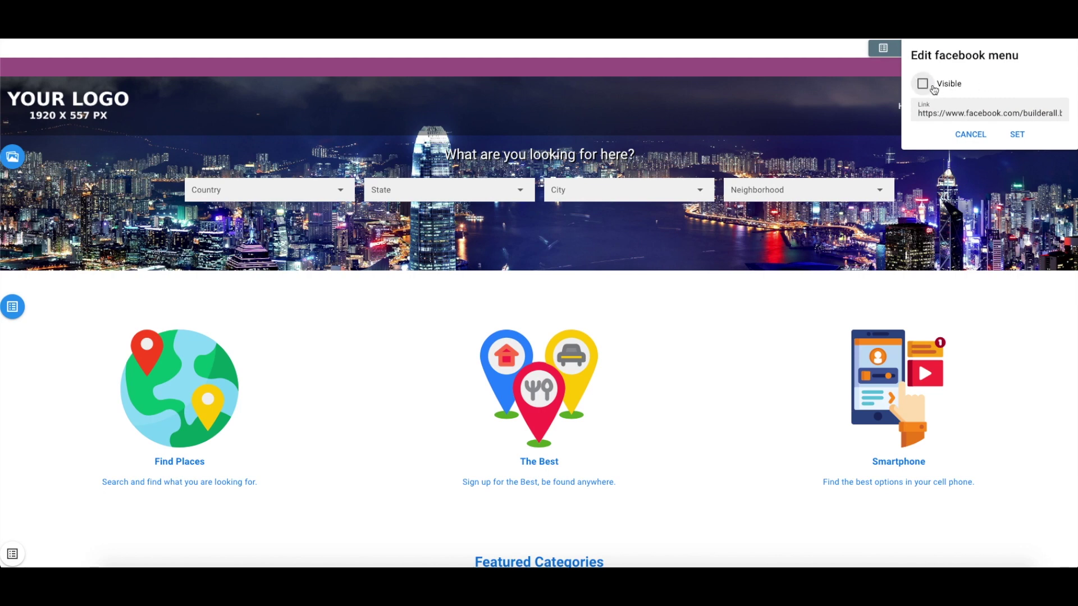
left_click(1018, 133)
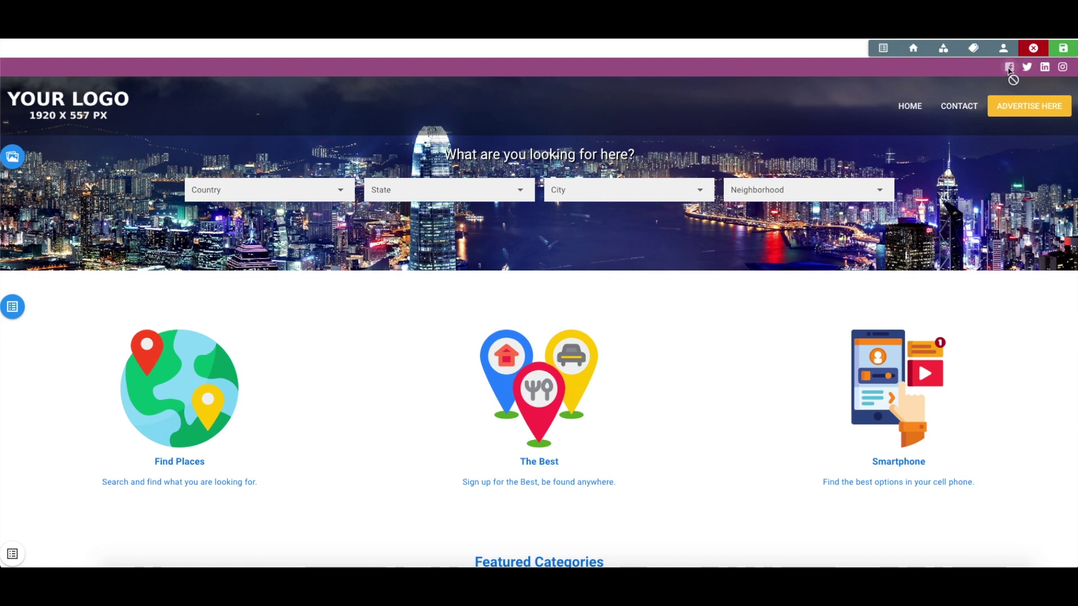
Make the Facebook icon in the social media menu bar visible again, keeping its link
left_click(1009, 68)
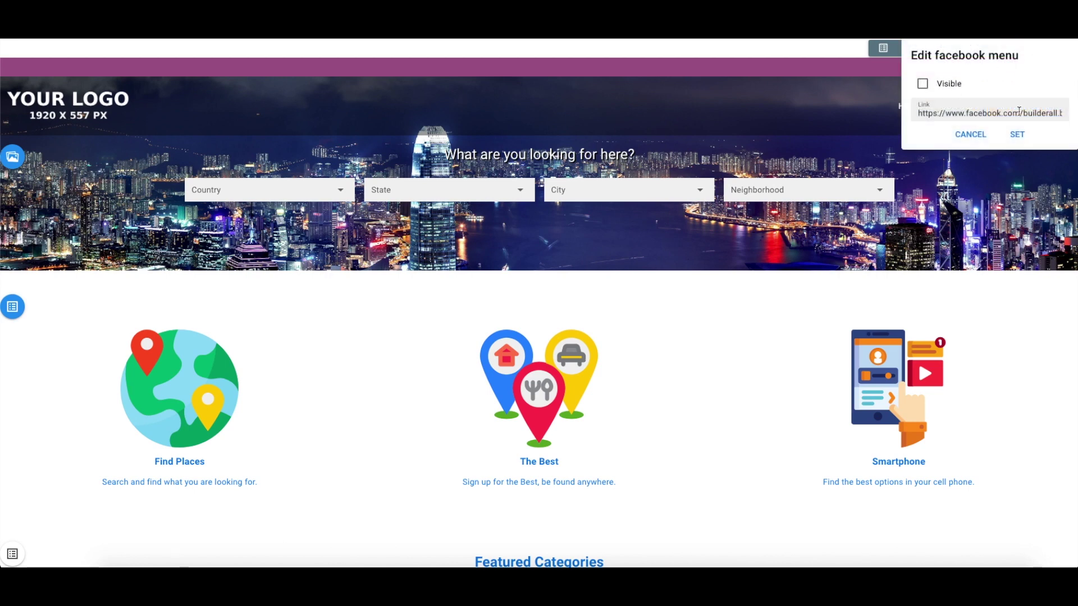
left_click_drag(917, 113, 1070, 111)
left_click(922, 83)
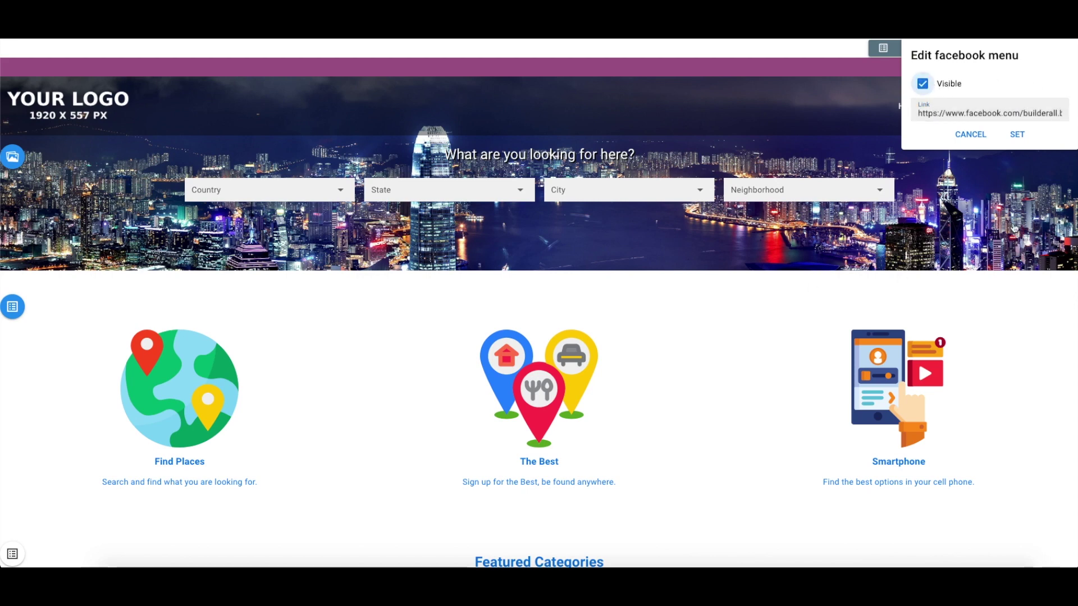
left_click(1016, 134)
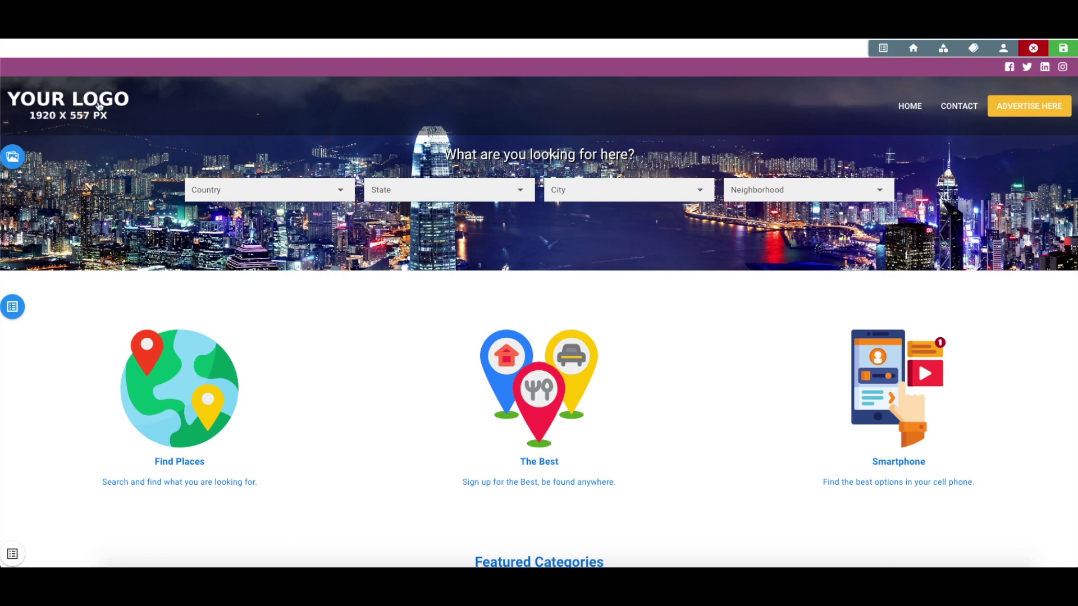
Upload Builderall logo.png from the Downloads folder to the image library and use it as the header logo
left_click(52, 102)
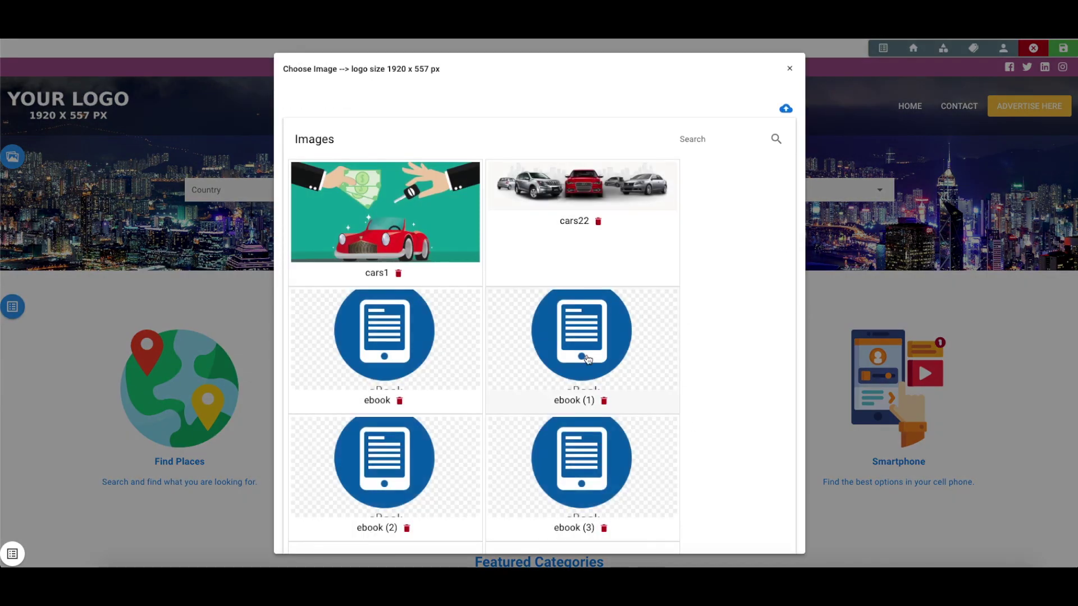
scroll(705, 320, "down", 4)
scroll(705, 320, "up", 4)
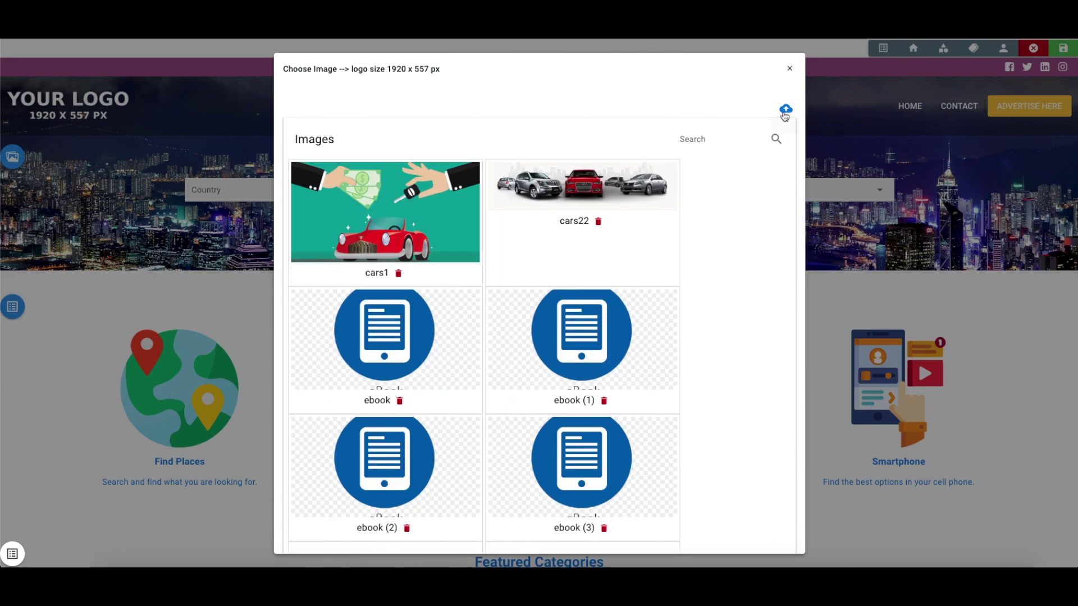
left_click(784, 112)
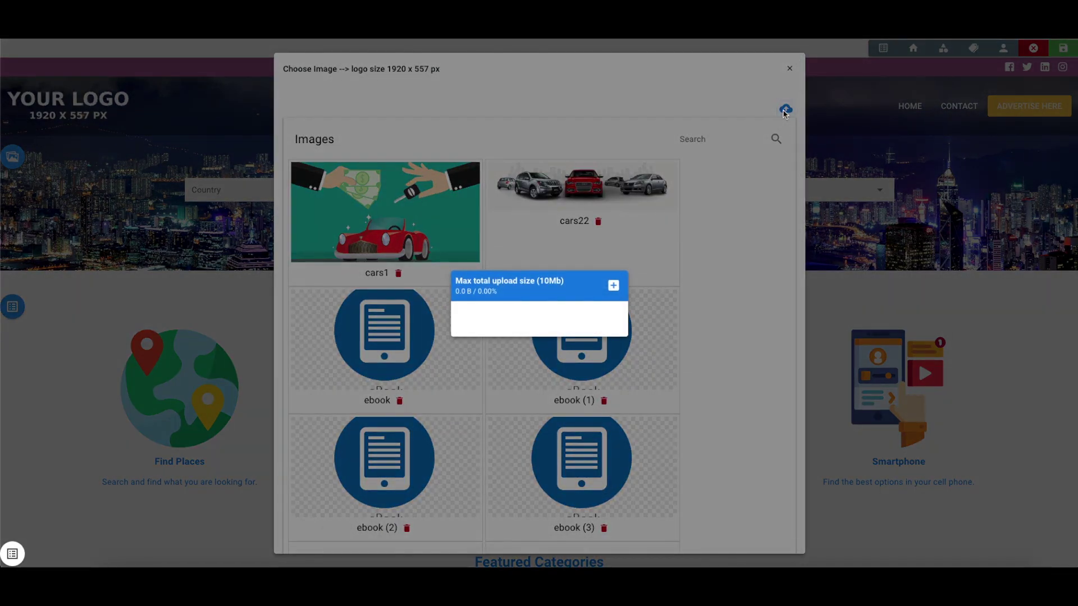
left_click(593, 282)
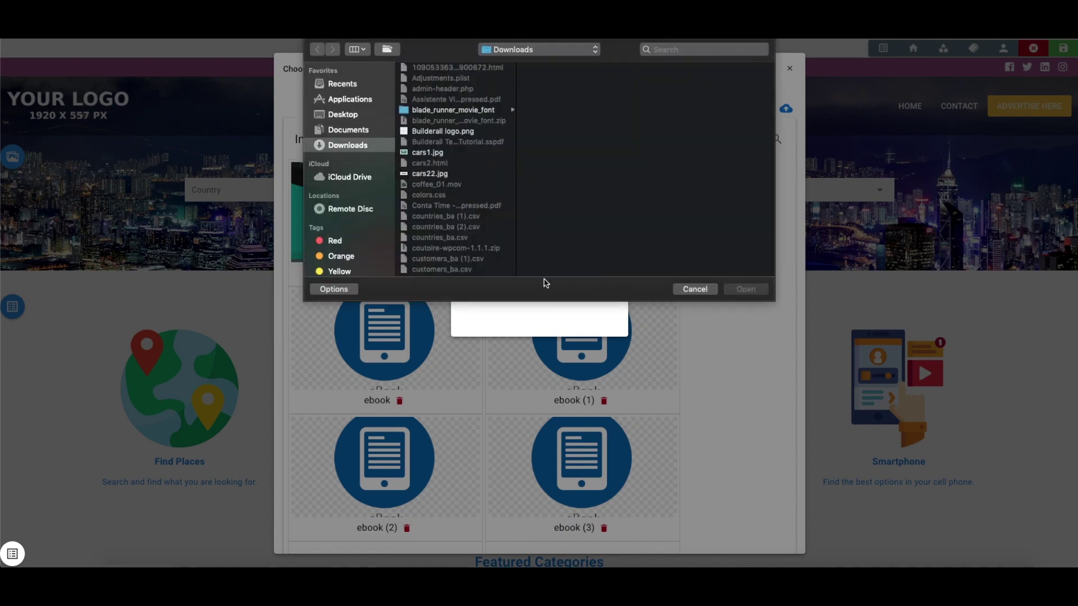
type("bu")
left_click(746, 289)
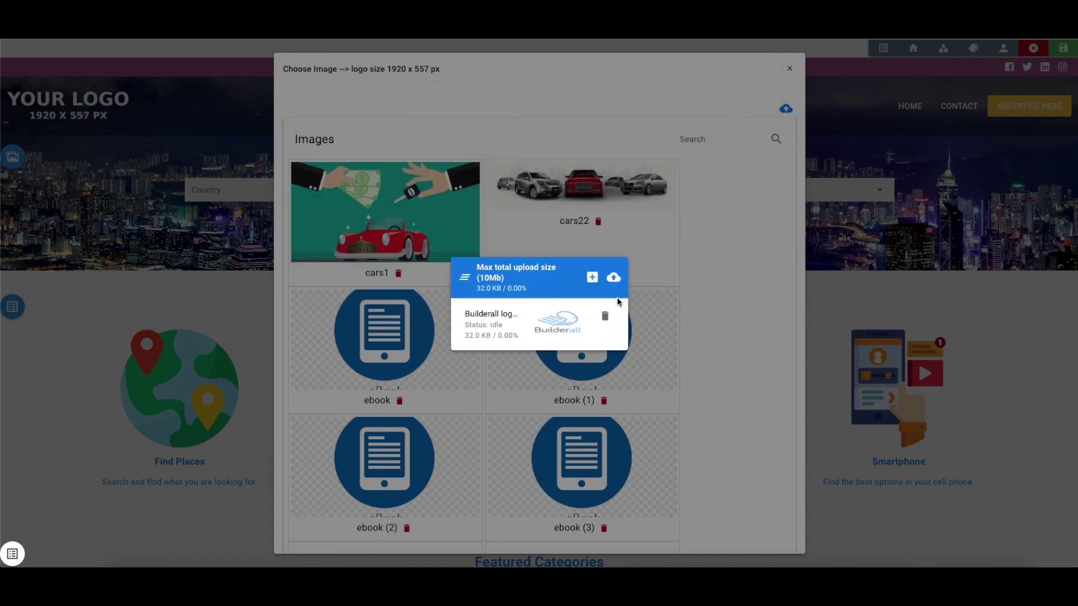
left_click(607, 278)
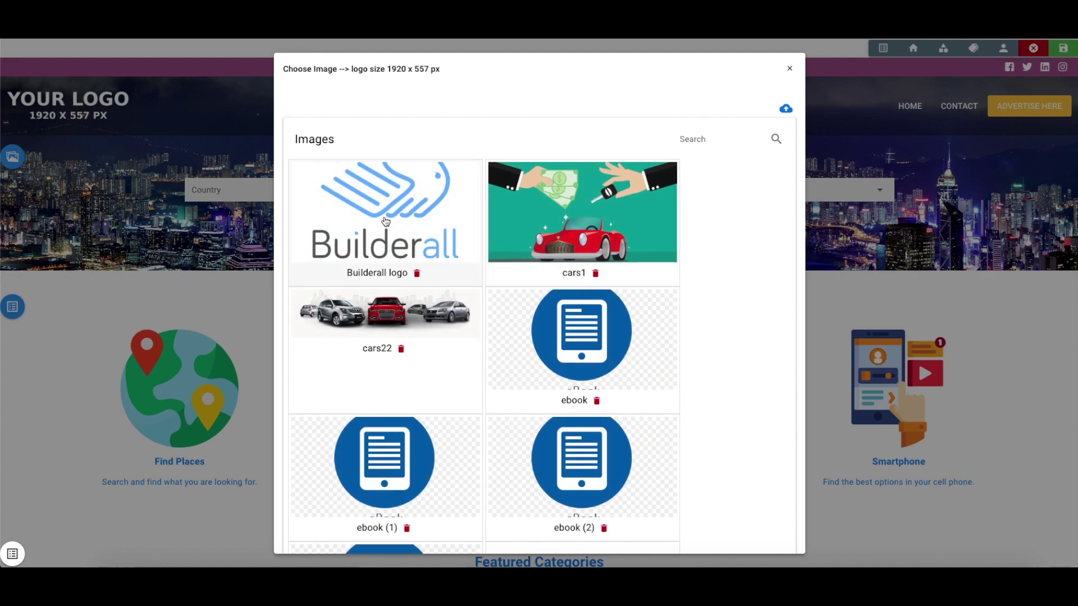
left_click(385, 220)
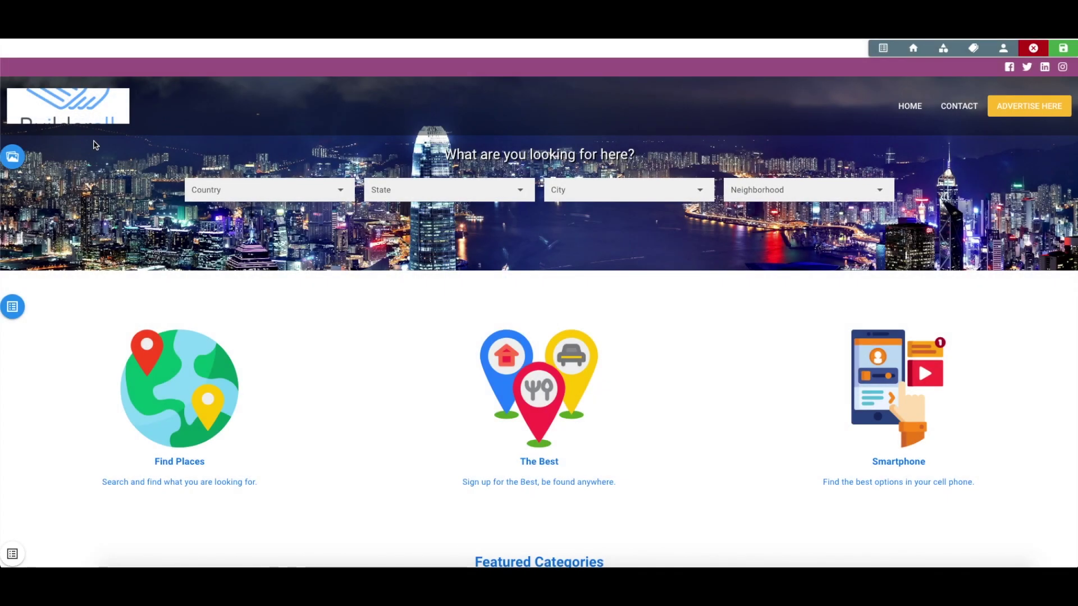
Reopen the header logo's image chooser to check the required logo size, and close it without picking an image
left_click(62, 106)
left_click_drag(283, 69, 464, 71)
left_click(446, 73)
left_click(464, 73)
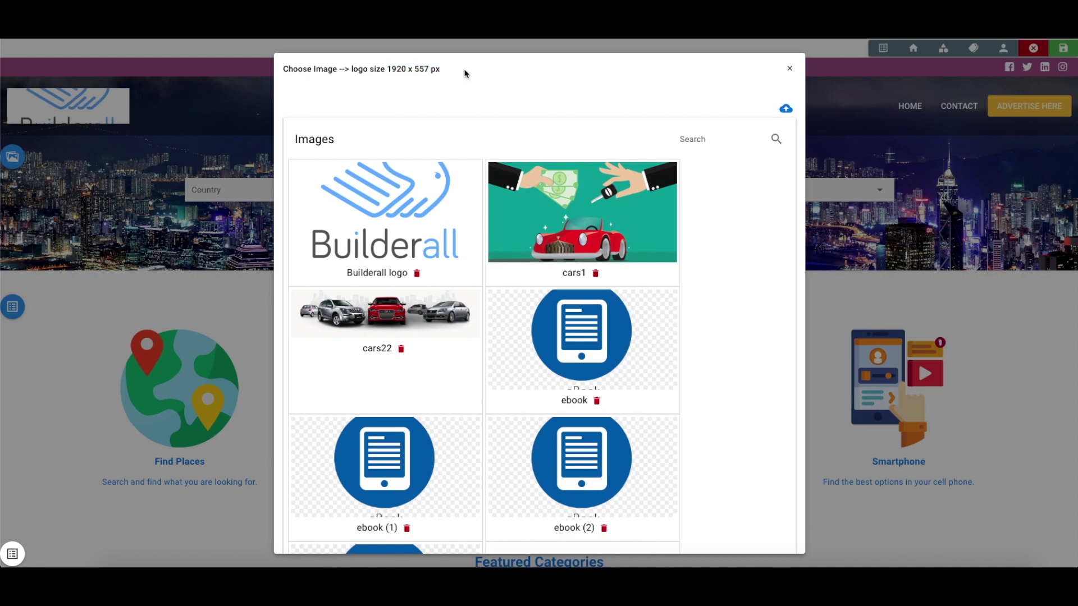
left_click(789, 68)
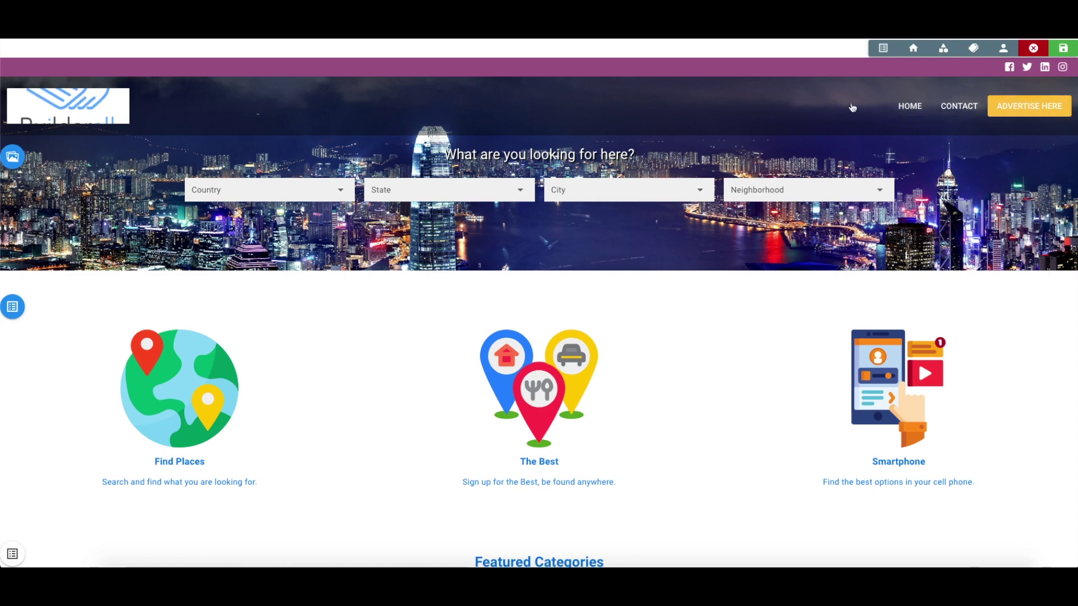
Rename the header's Home menu item to "Home button", and view the Advertise Here item's settings without changing them
left_click(906, 106)
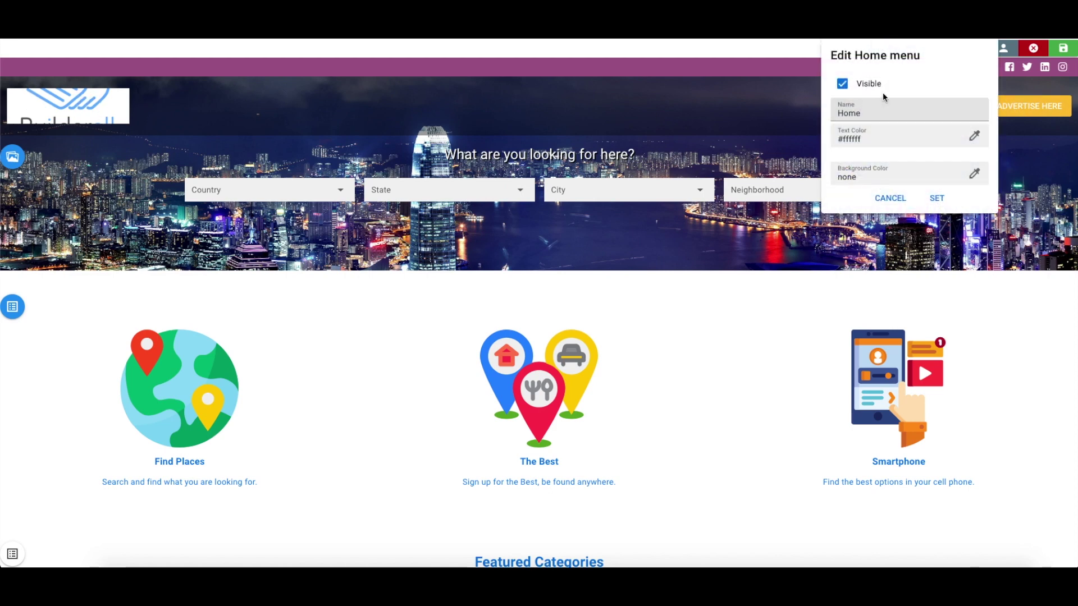
left_click_drag(884, 110, 835, 114)
type("Home button")
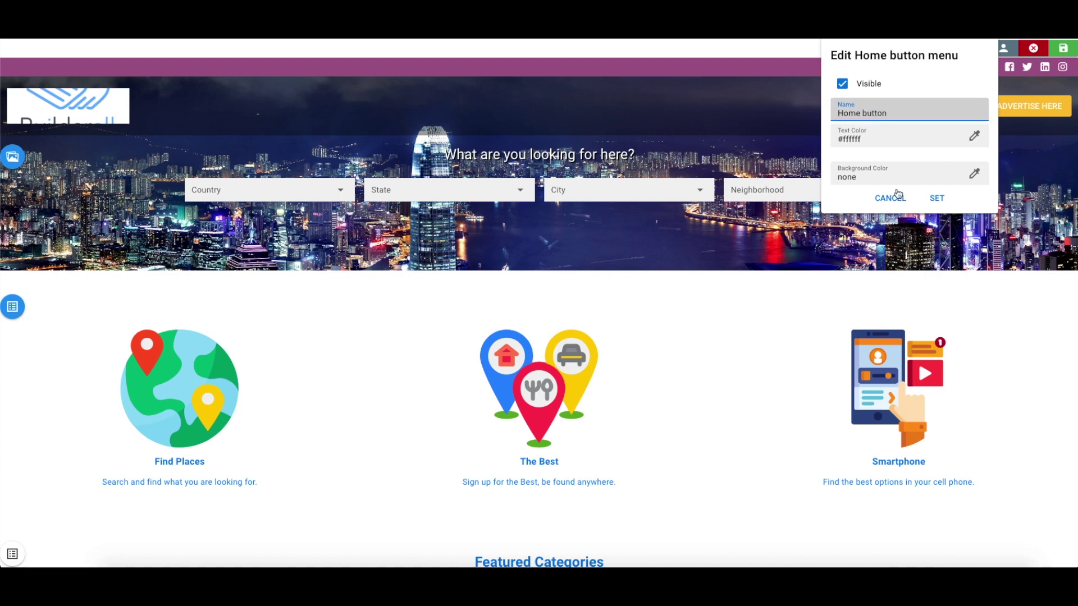
left_click(947, 204)
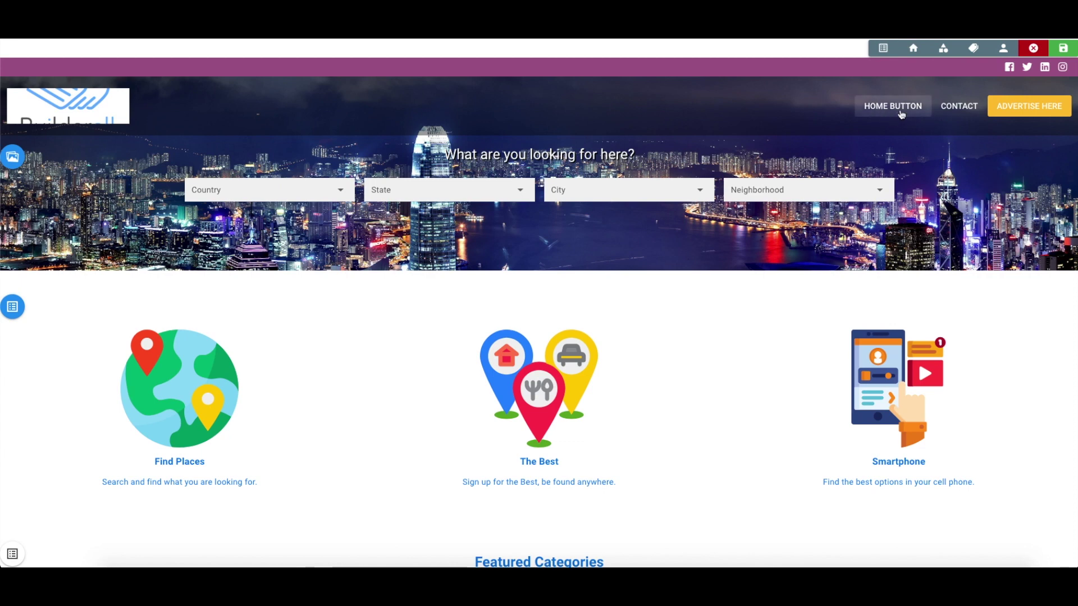
left_click(1034, 110)
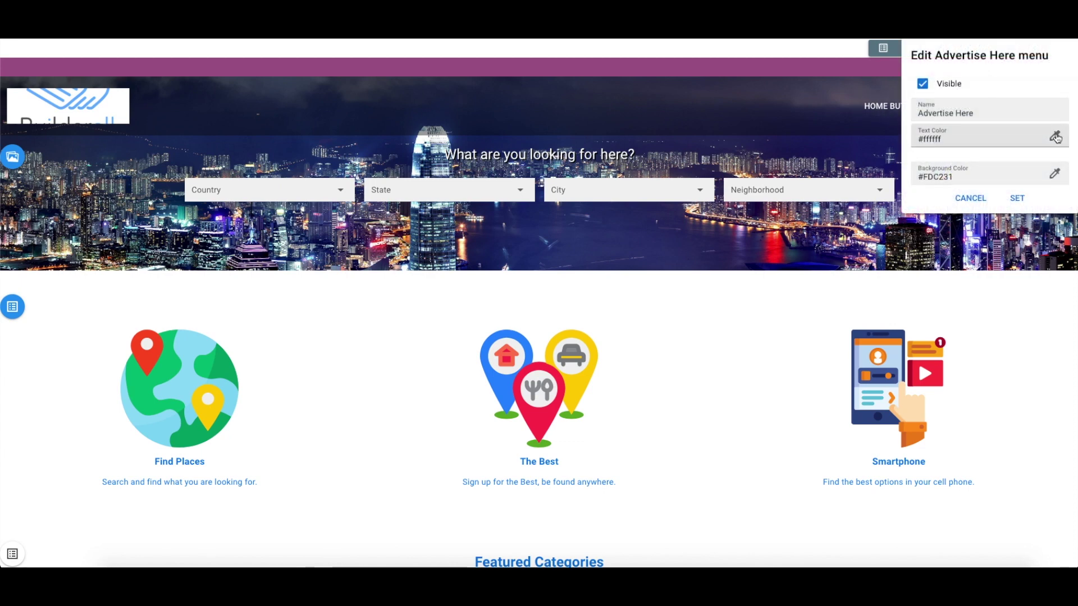
left_click(977, 197)
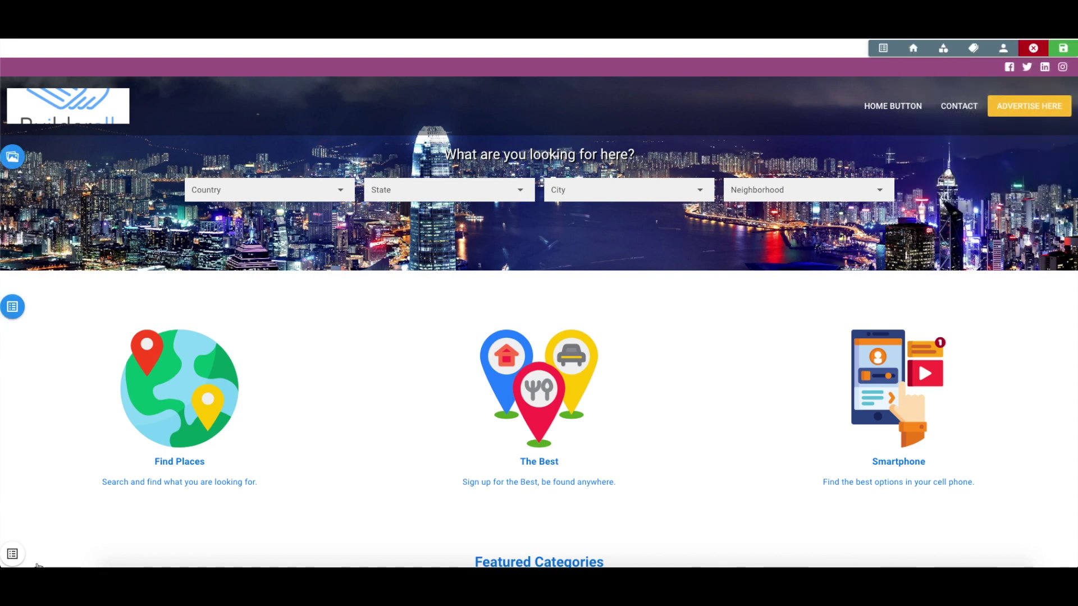
Replace the header banner's background image with cars22 from the image library
left_click(14, 158)
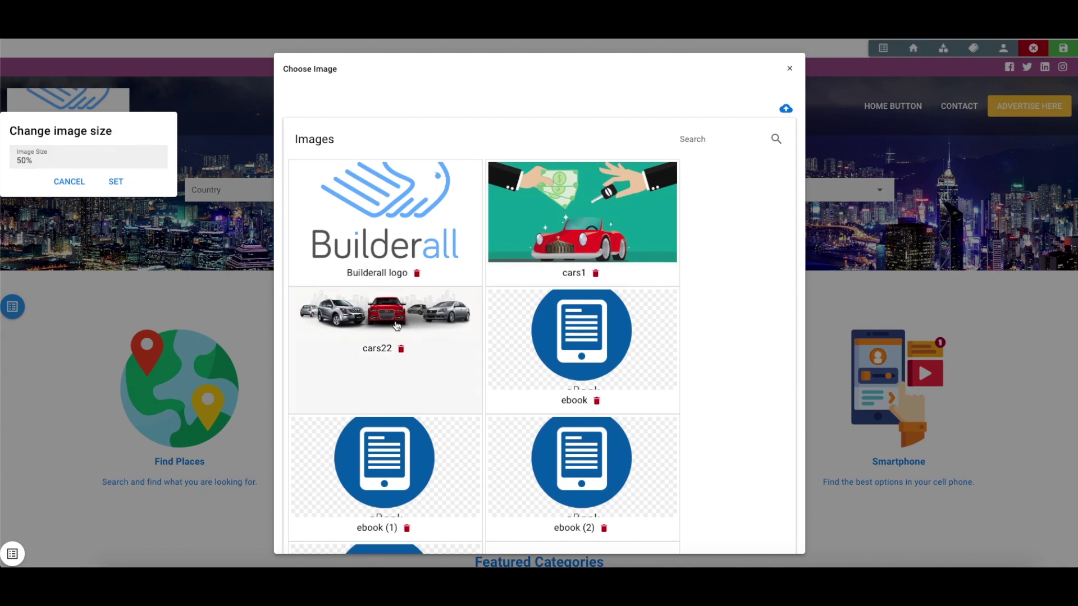
left_click(393, 320)
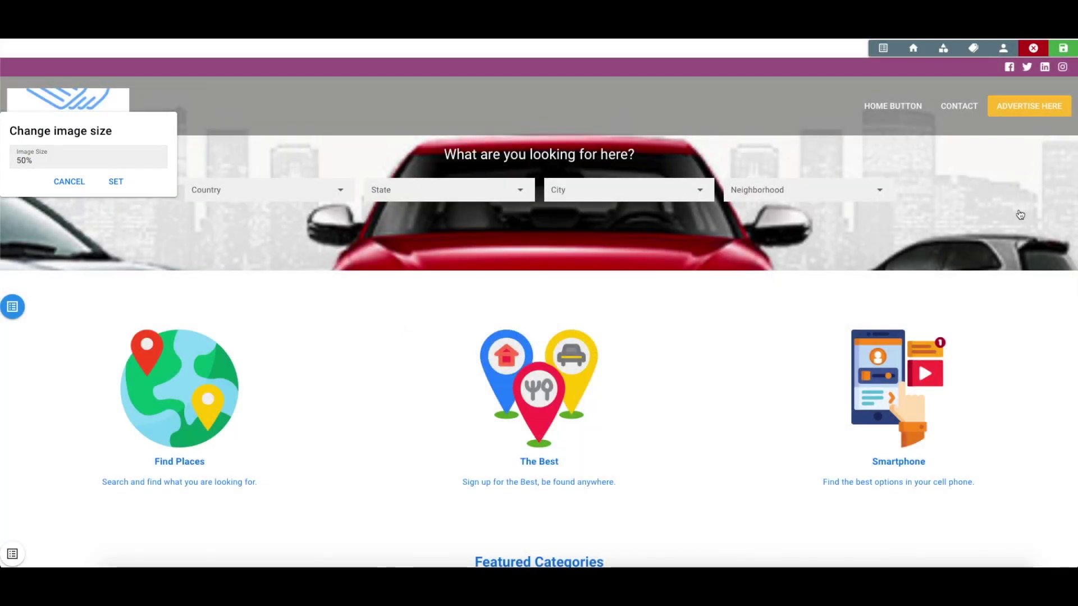
Review the main body content settings, close them unchanged and look over the content rows of the page
left_click(13, 307)
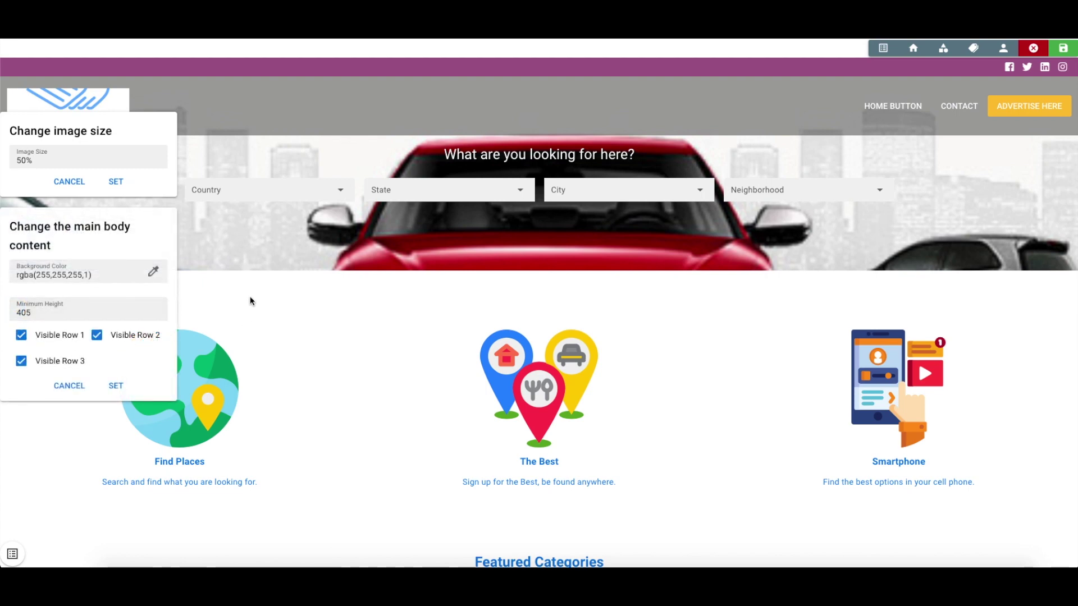
left_click(116, 385)
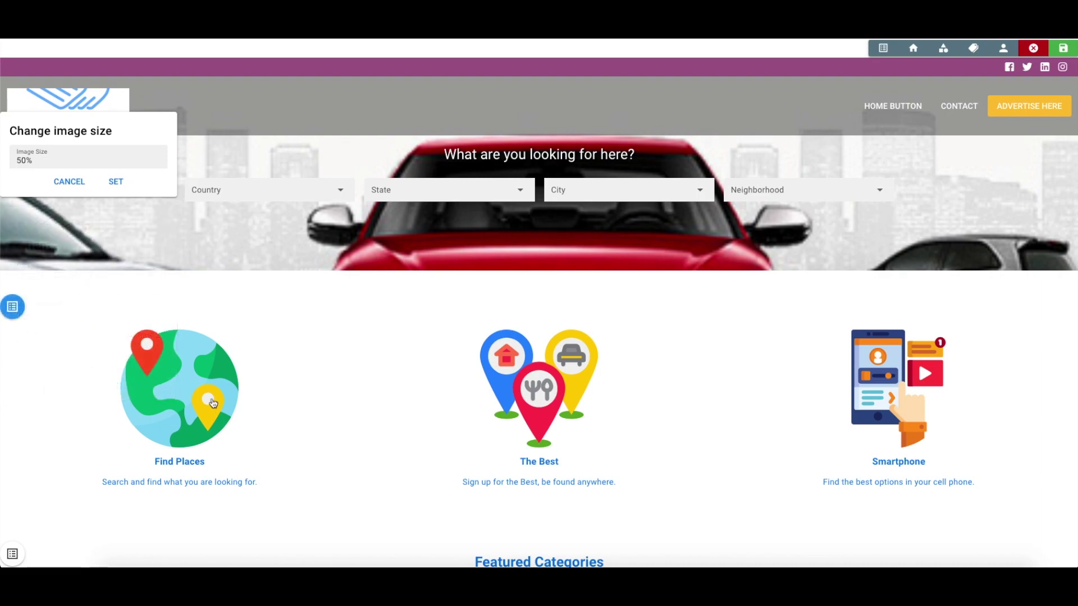
scroll(677, 418, "down", 4)
scroll(678, 419, "down", 10)
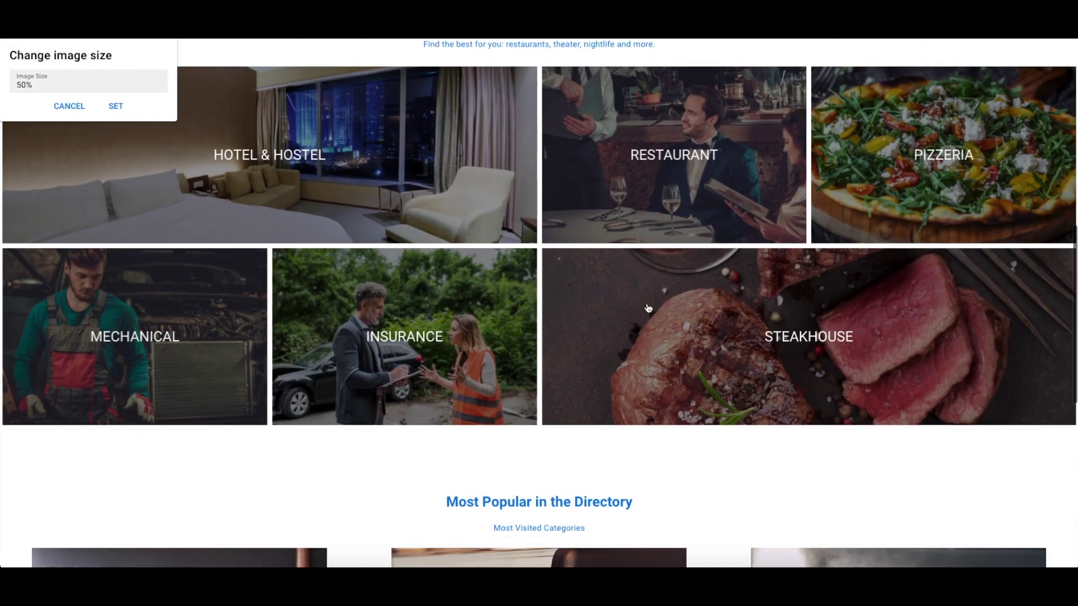
scroll(324, 365, "up", 15)
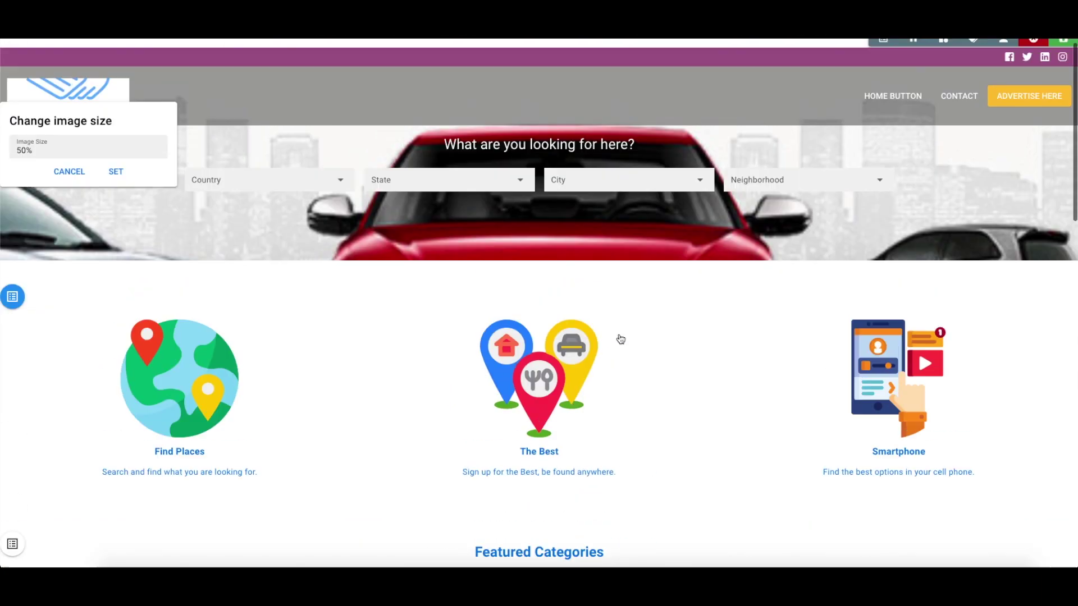
Hide rows 1, 2 and 3 of the main body content, make all three visible again and apply the settings
left_click(18, 312)
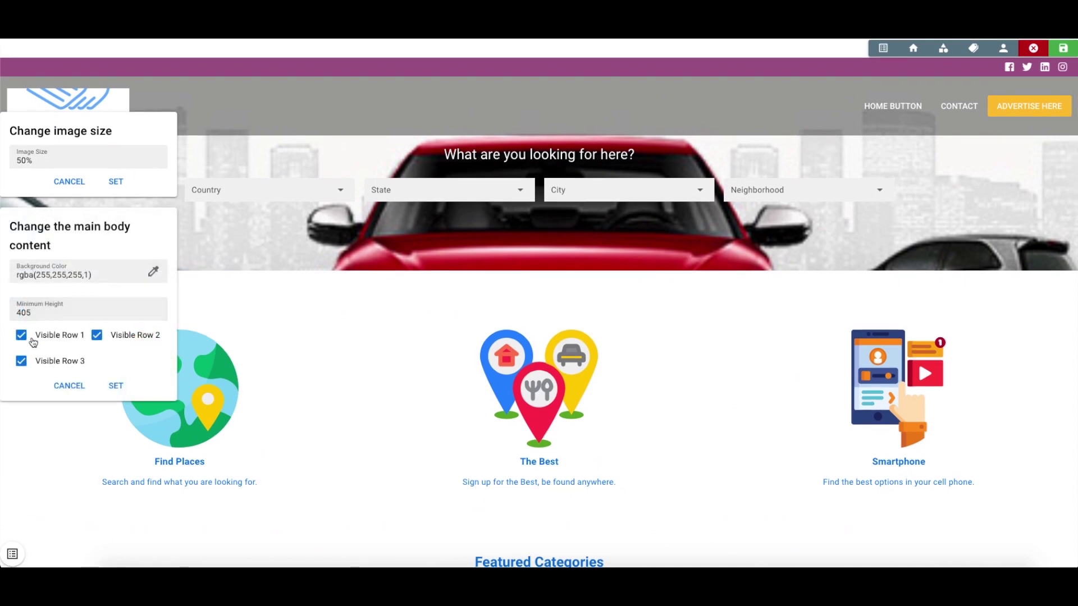
left_click(20, 336)
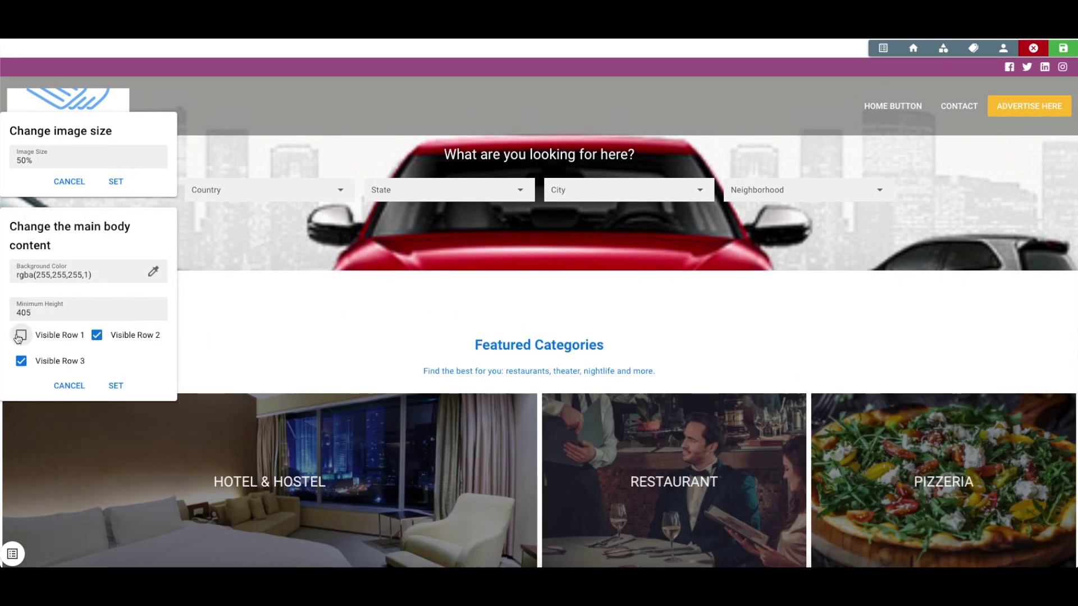
left_click(96, 335)
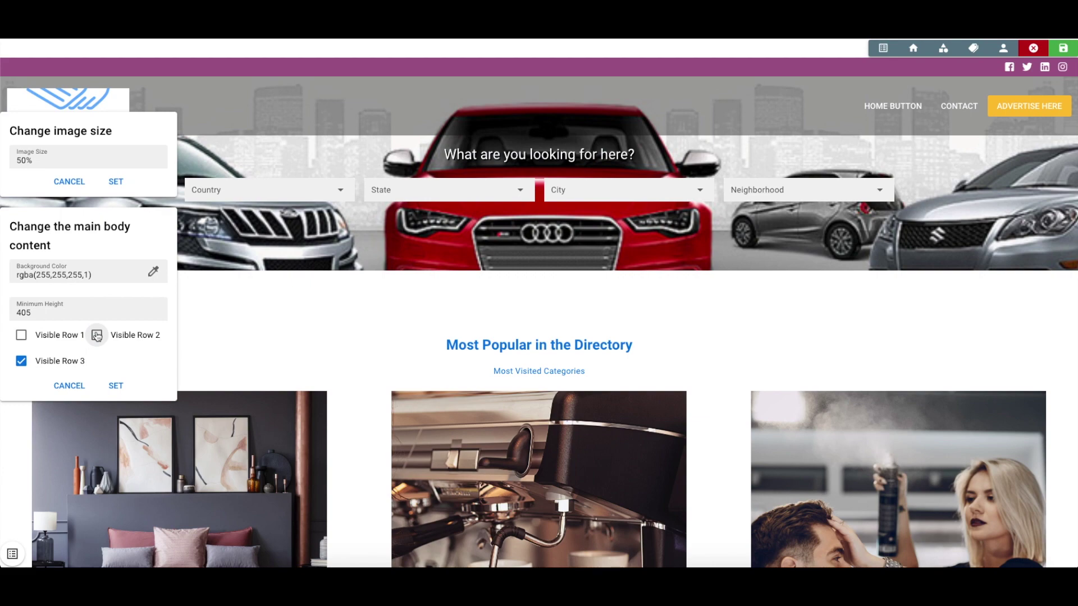
left_click(21, 361)
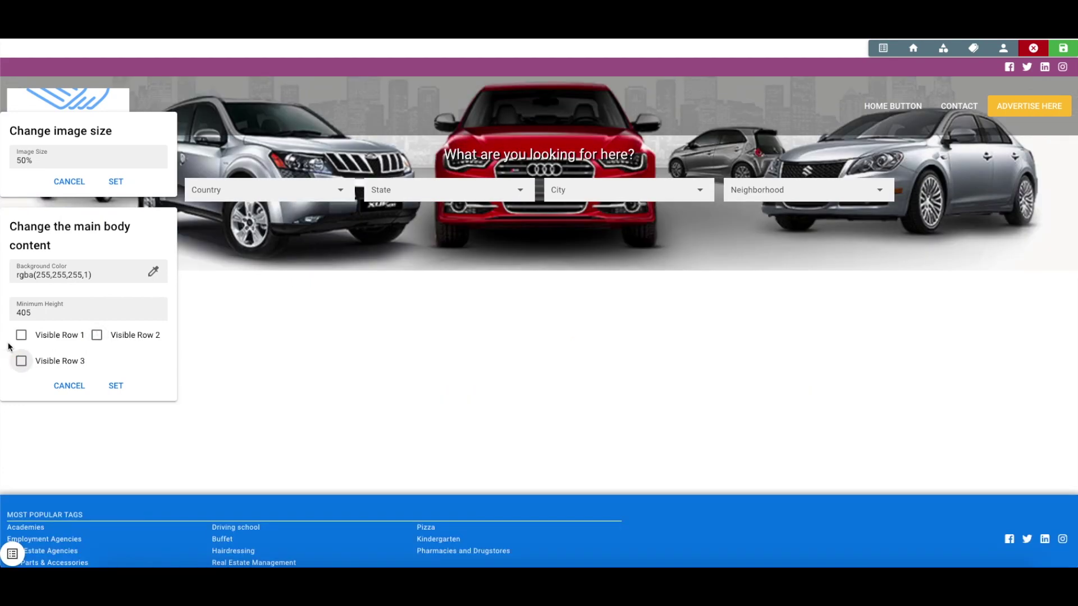
left_click(21, 366)
left_click(97, 335)
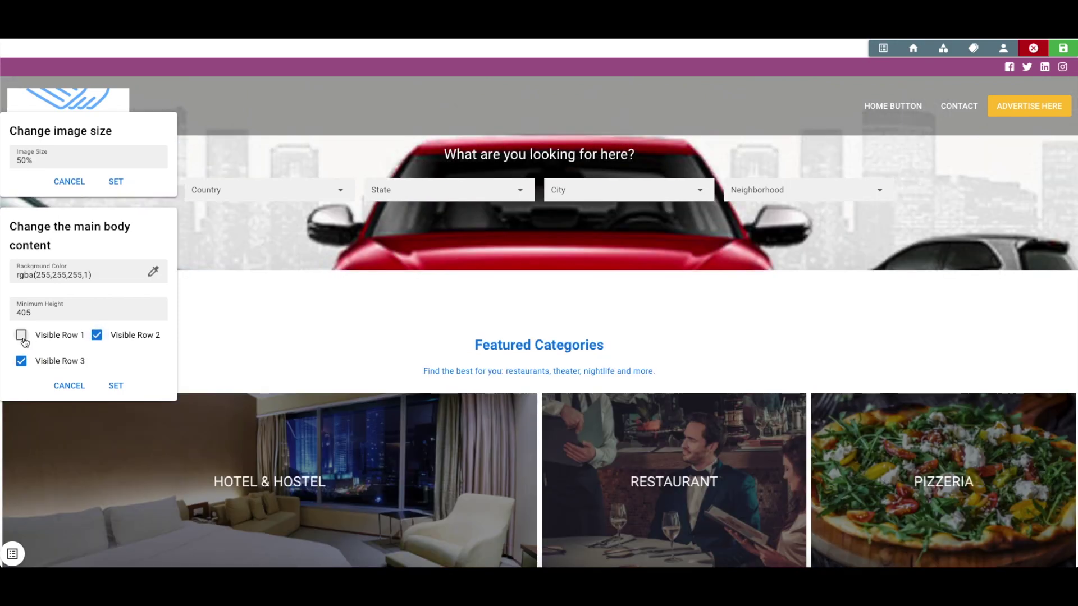
left_click(20, 336)
left_click(116, 386)
Open the Find Places item in row 1, review its title, description and image options, and close them without changes
scroll(343, 380, "down", 2)
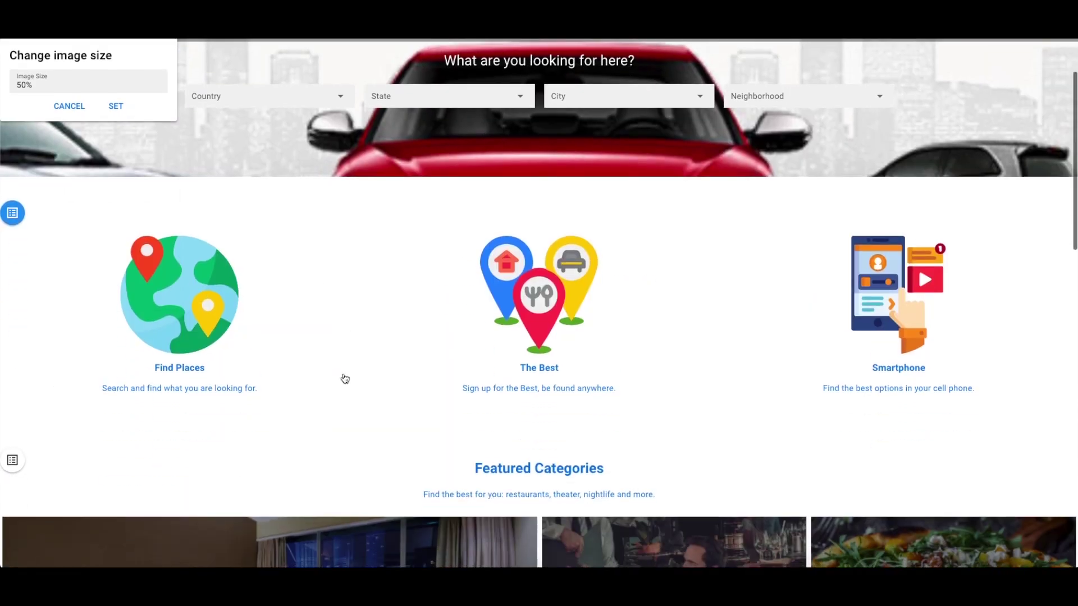
left_click(208, 298)
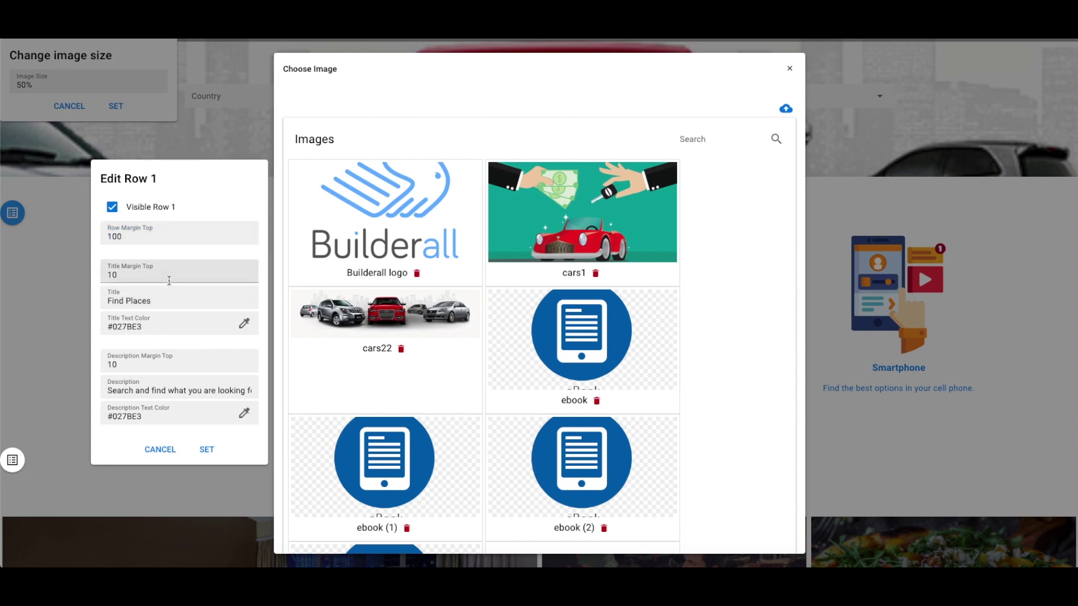
left_click(140, 300)
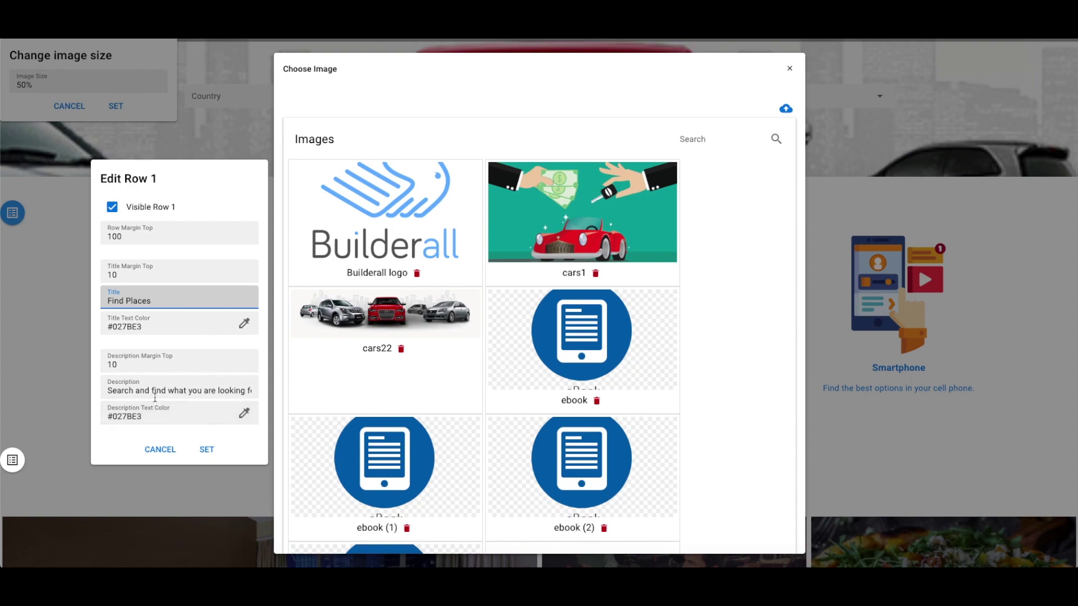
left_click(158, 449)
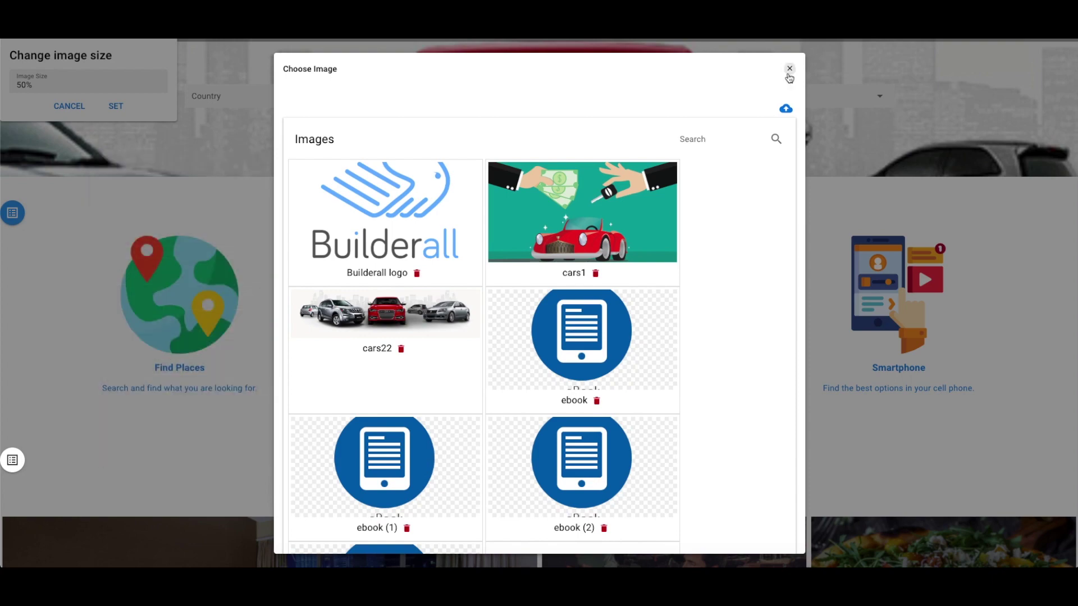
left_click(789, 67)
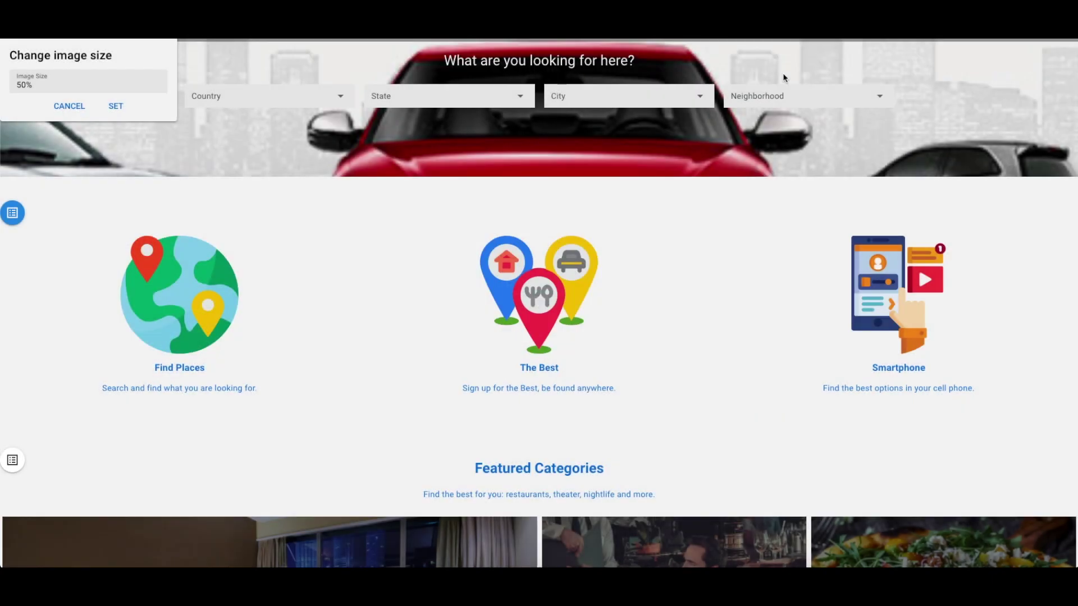
Open the image chooser for the Hotel & Hostel featured category and close it without picking an image
scroll(743, 361, "down", 5)
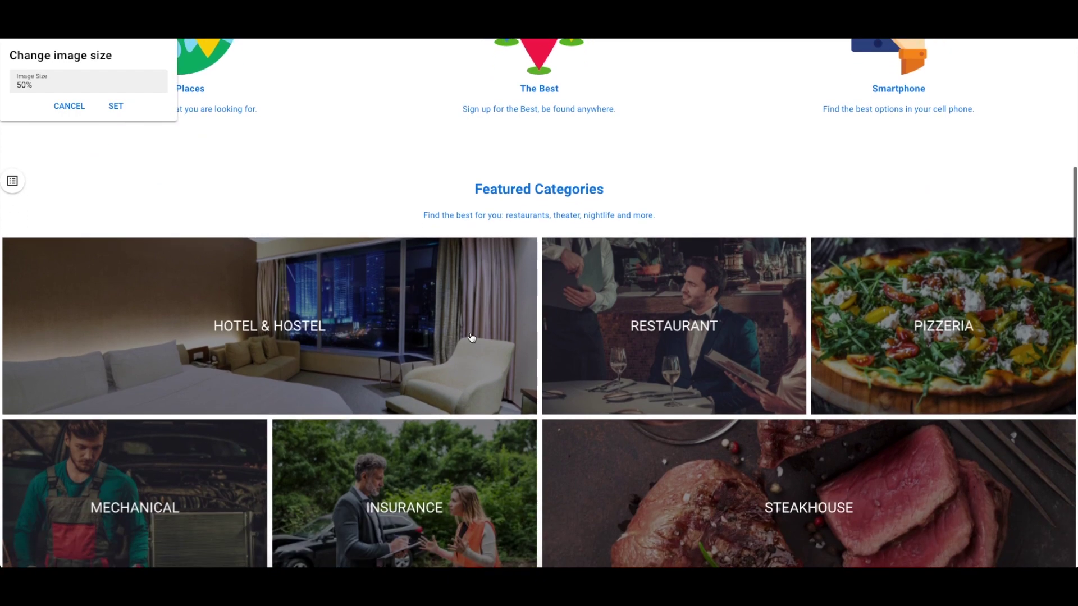
left_click(246, 293)
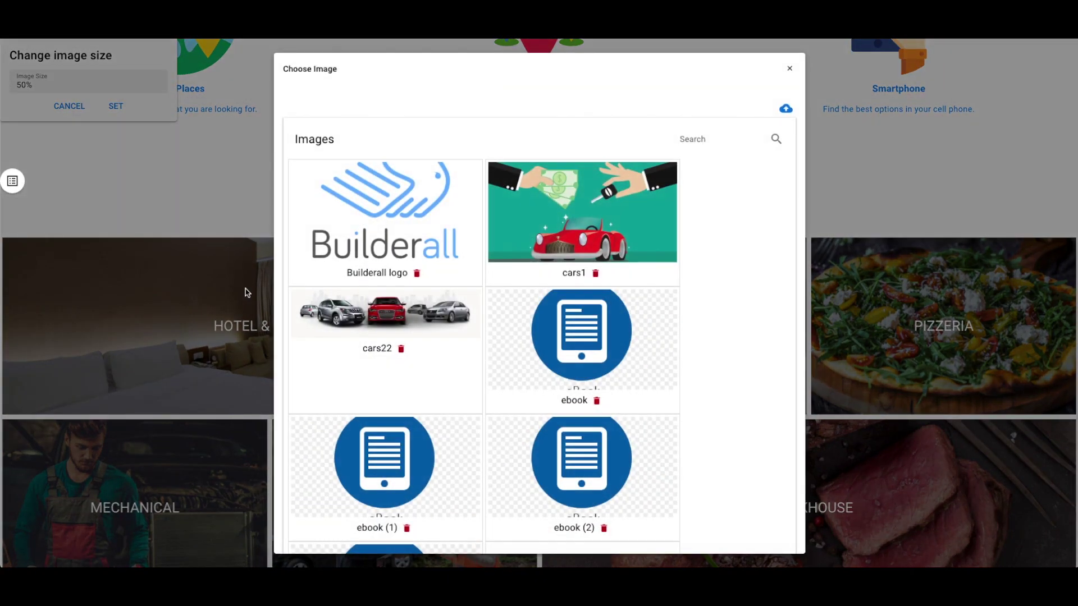
left_click(788, 70)
Try hiding the footer's featured text, make it visible again, and close the featured text footer settings without changes
scroll(144, 454, "down", 10)
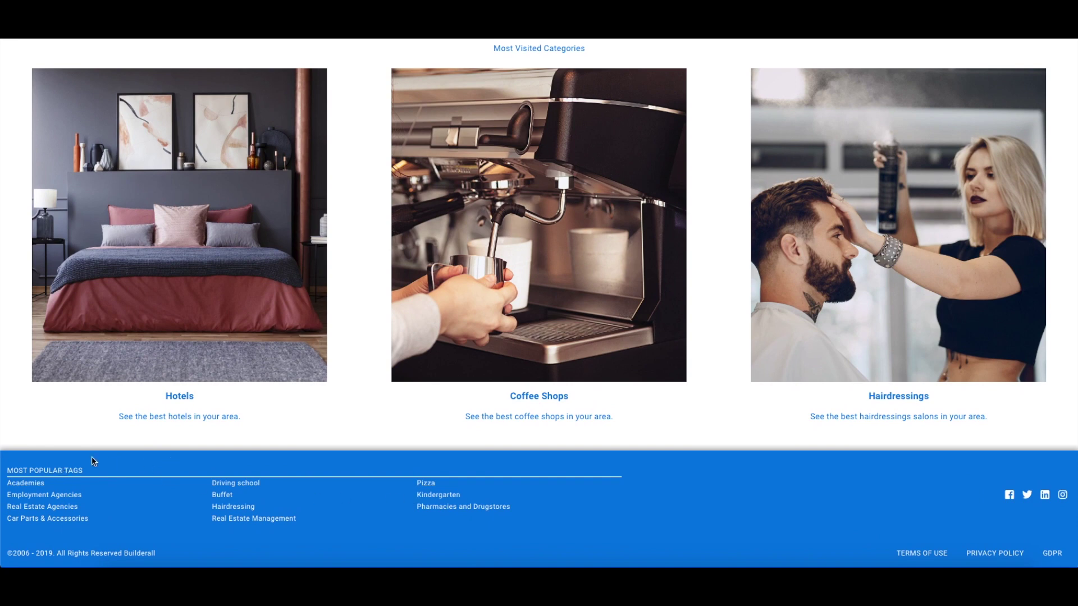
left_click(63, 472)
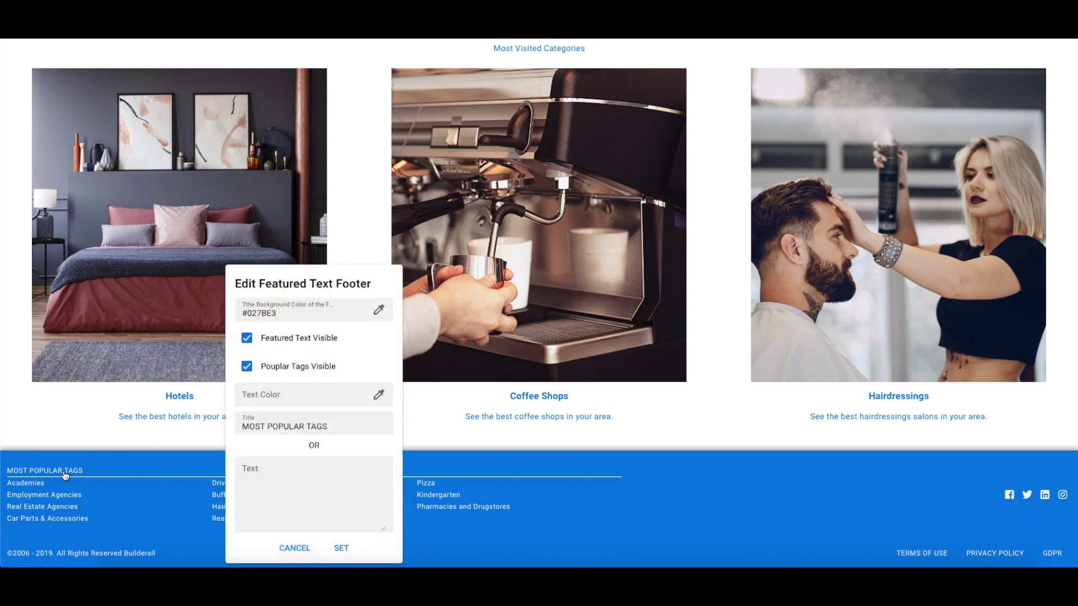
left_click(245, 342)
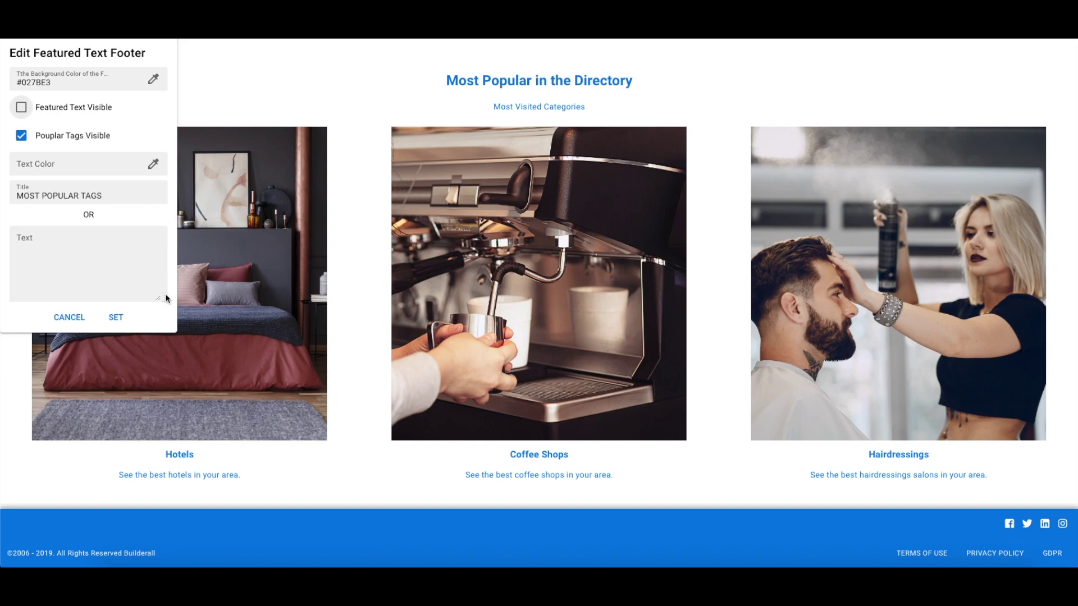
left_click(26, 140)
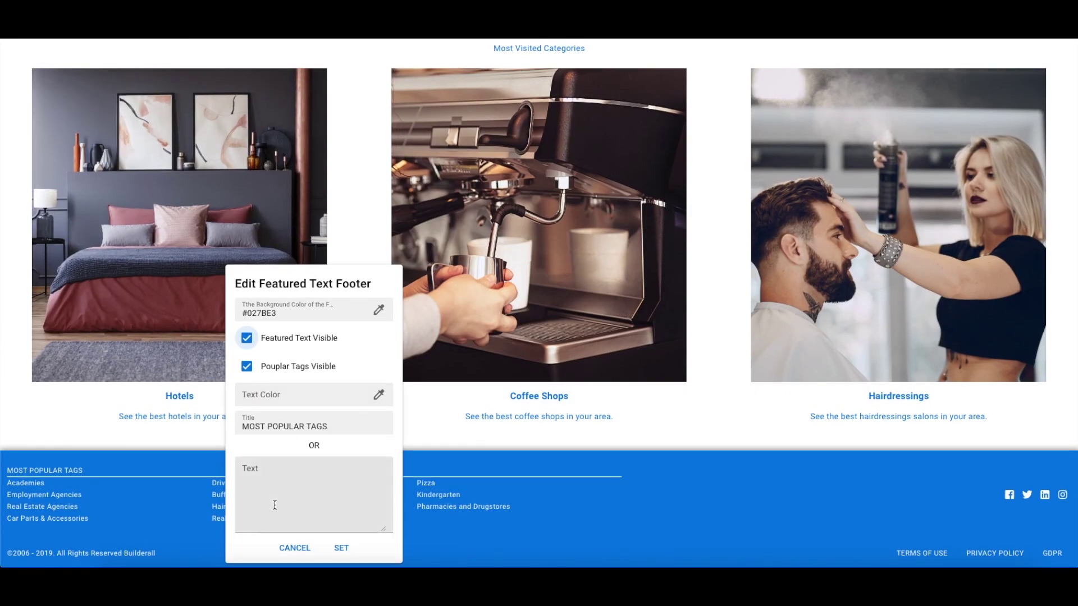
left_click(293, 548)
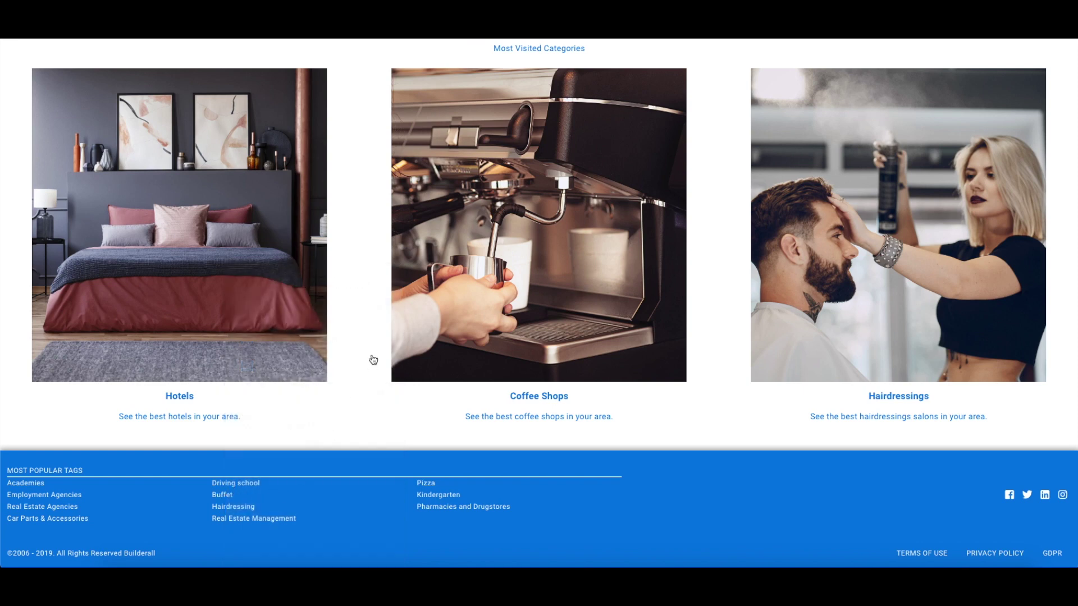
left_click(437, 488)
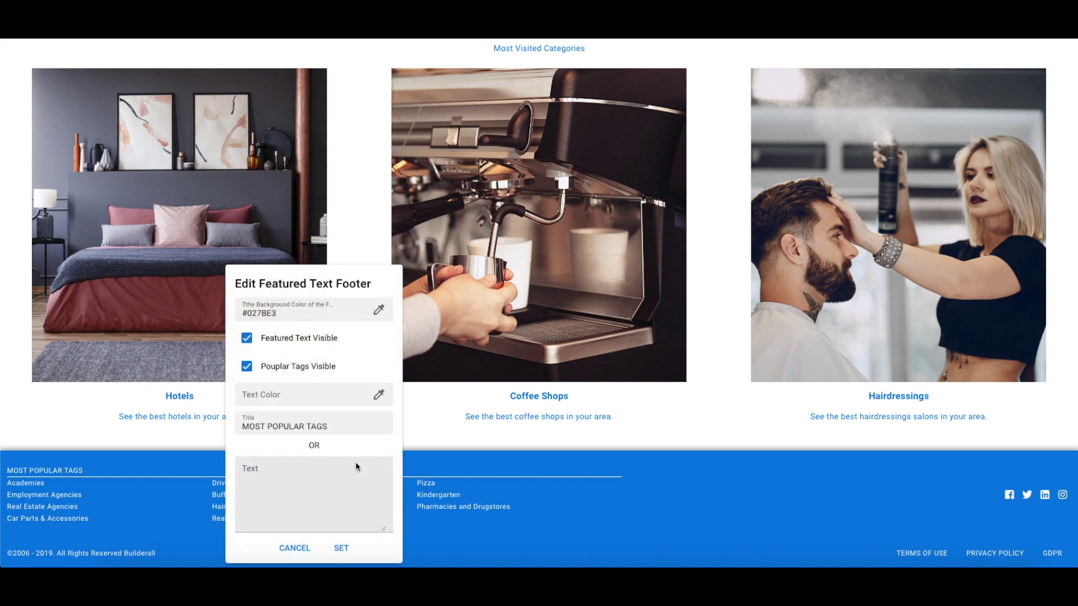
left_click(306, 545)
Open the ad listing page layout and examine its Google ads, subcategory search, Suggestions entries and image ad spaces
scroll(636, 457, "up", 15)
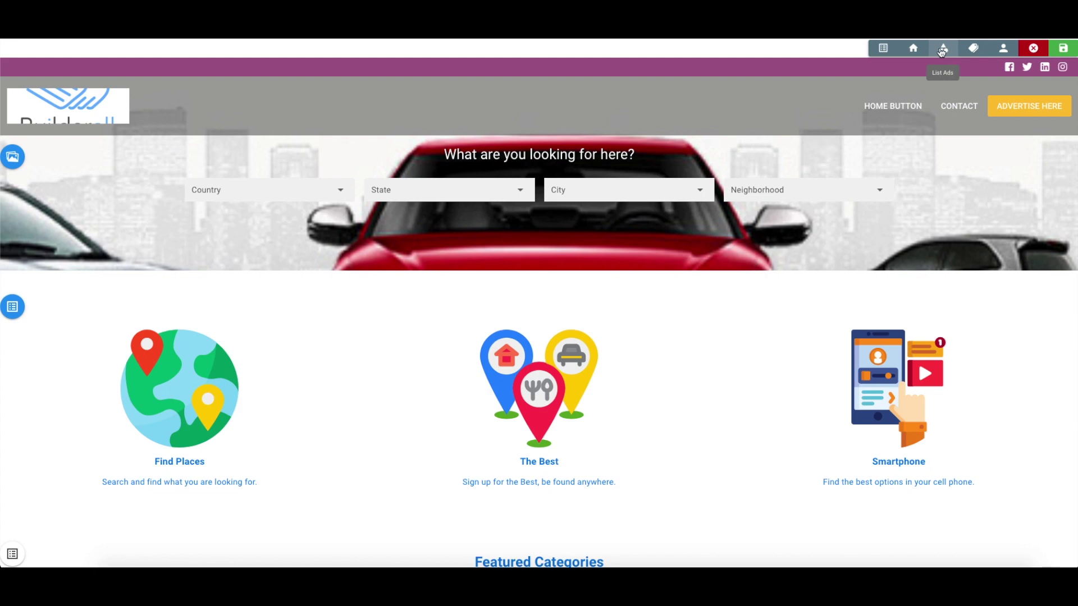
left_click(970, 50)
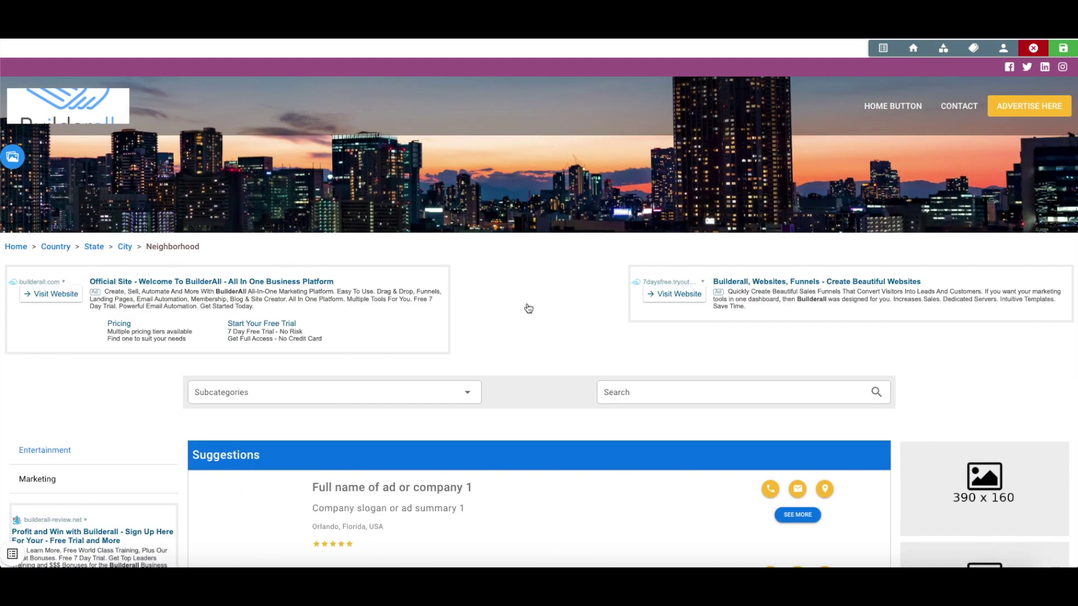
scroll(531, 322, "down", 1)
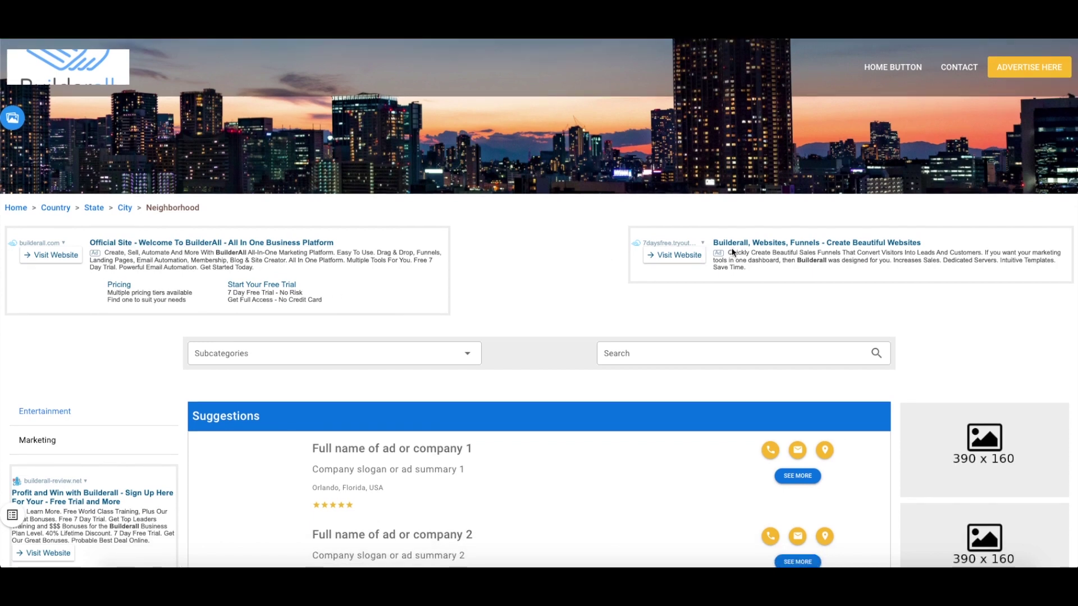
scroll(288, 280, "down", 3)
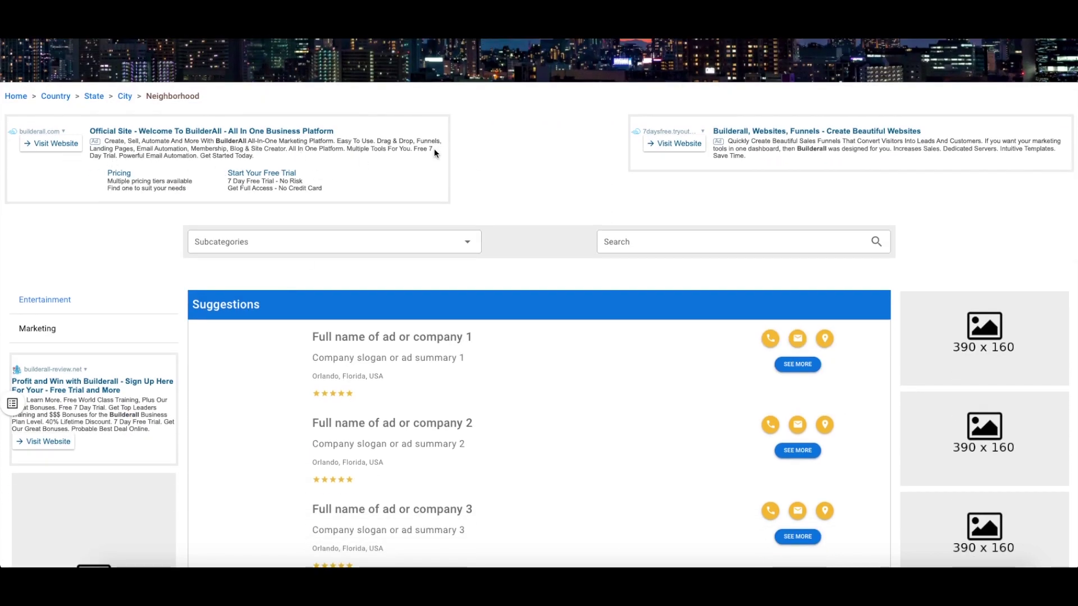
scroll(544, 192, "down", 2)
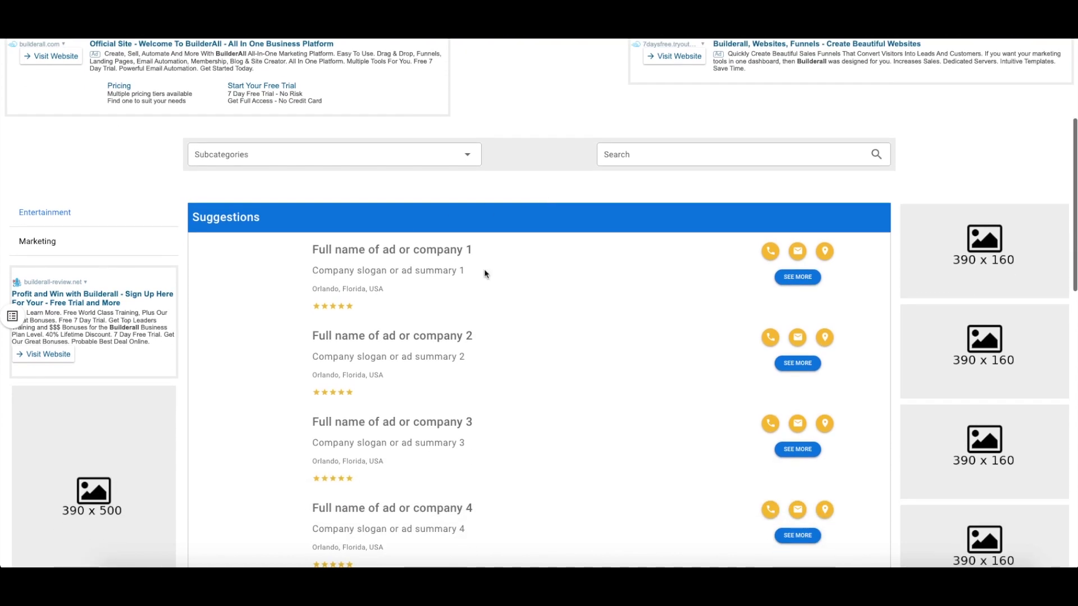
scroll(455, 275, "down", 2)
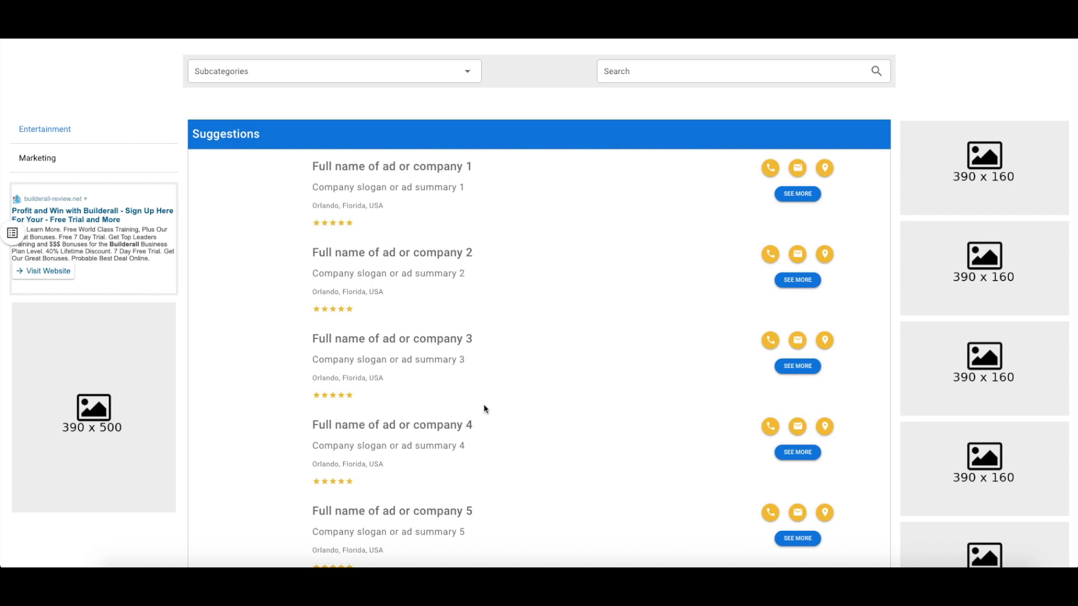
left_click_drag(348, 186, 453, 186)
left_click(454, 187)
left_click_drag(396, 207, 316, 206)
left_click(428, 218)
scroll(484, 225, "up", 1)
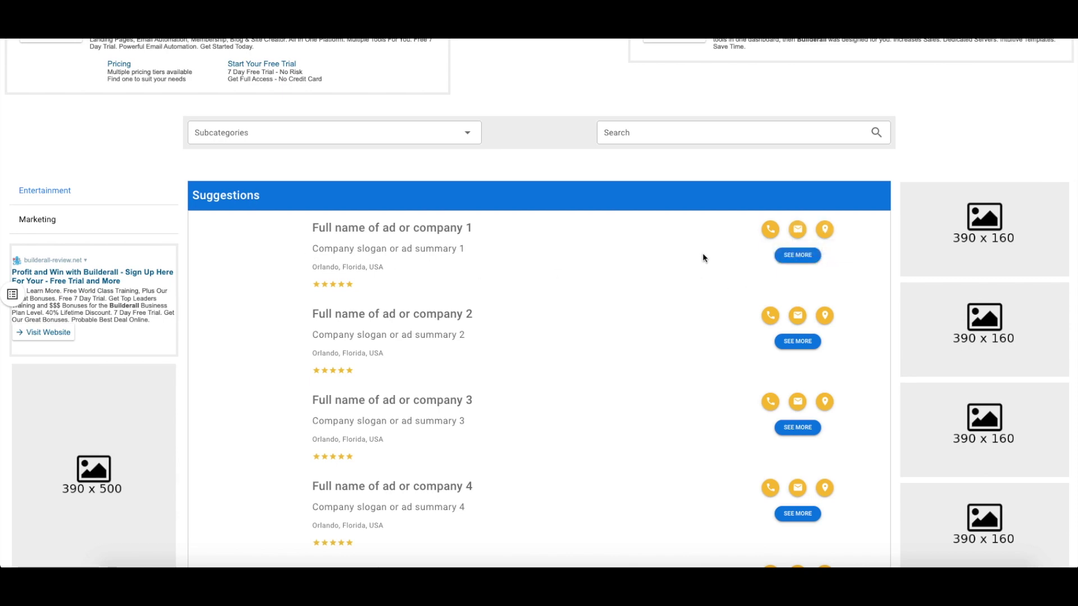
Review the Comments section's heading, color and text decoration settings on the ad listing page and close them without changes
scroll(702, 258, "down", 8)
scroll(426, 415, "down", 3)
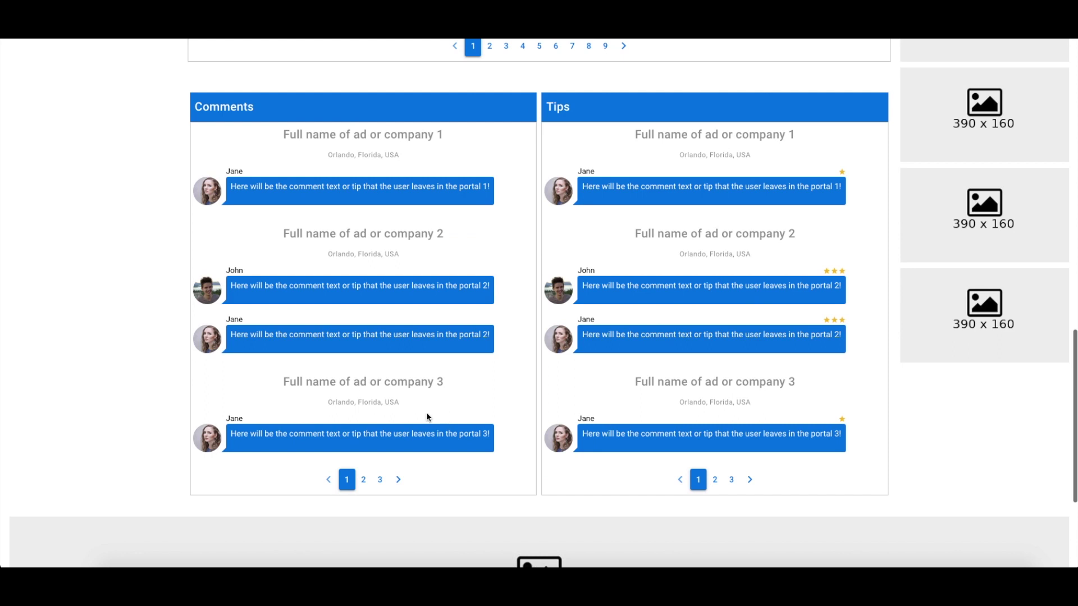
scroll(225, 359, "up", 2)
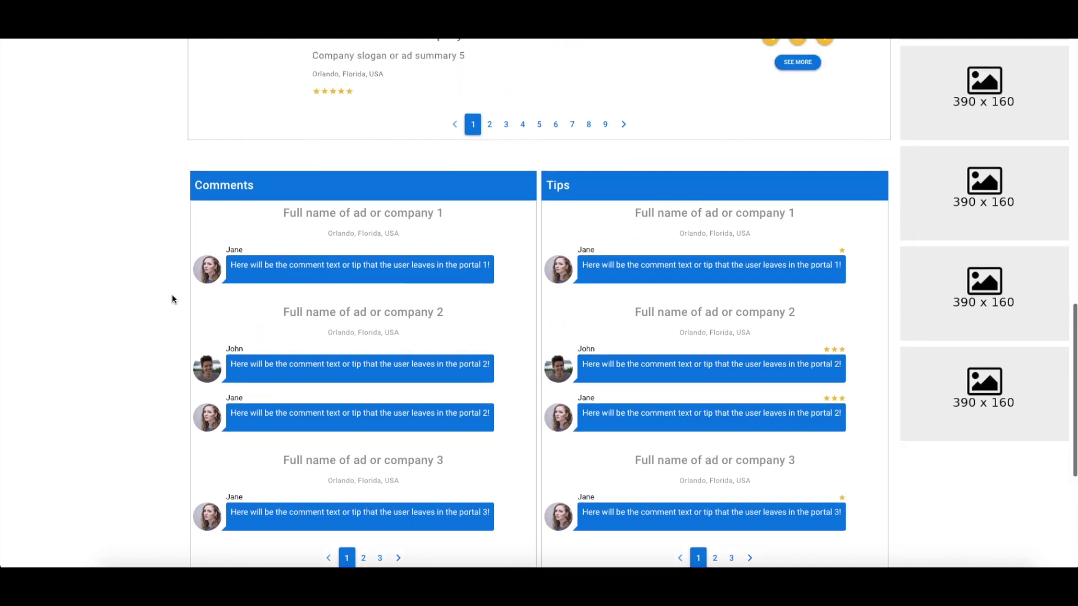
left_click(235, 193)
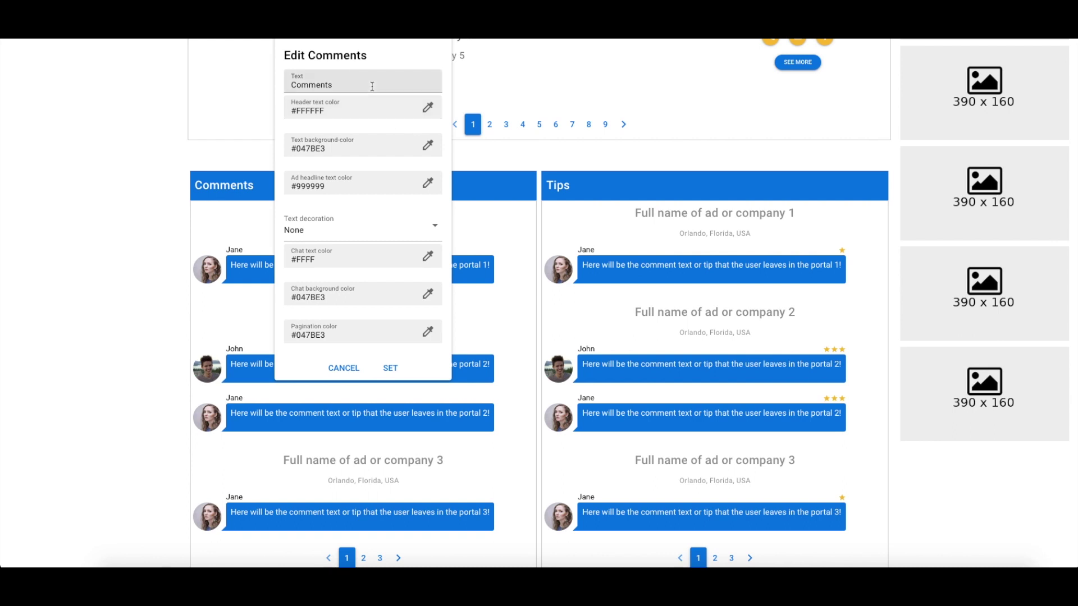
left_click(435, 231)
left_click(435, 232)
left_click(344, 365)
Set the border color of the Google Ads blocks below the banner to red #e81c1c and apply it
scroll(472, 341, "up", 10)
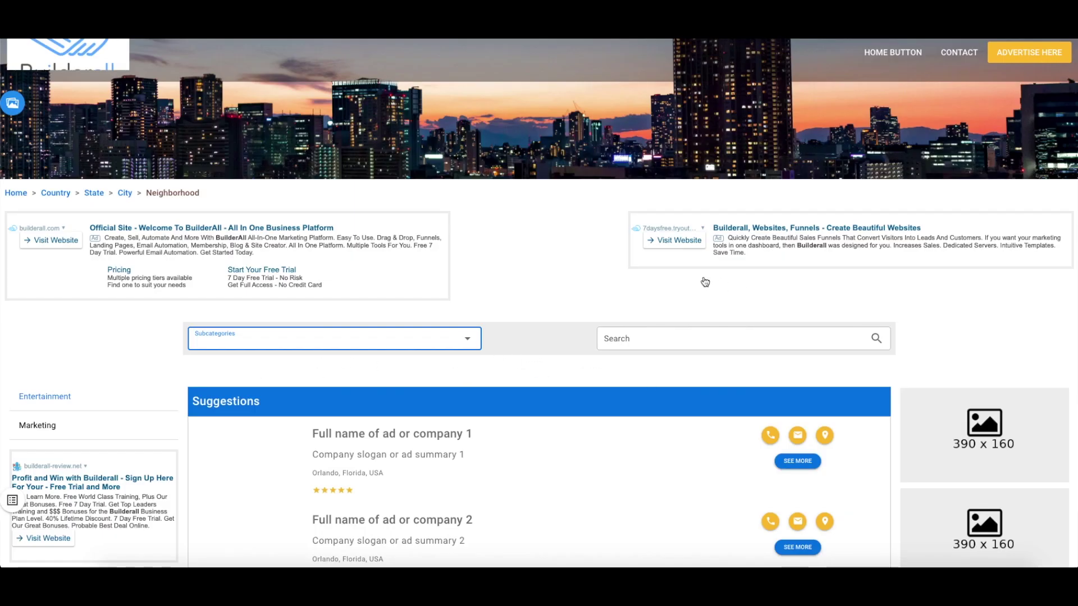
left_click(582, 218)
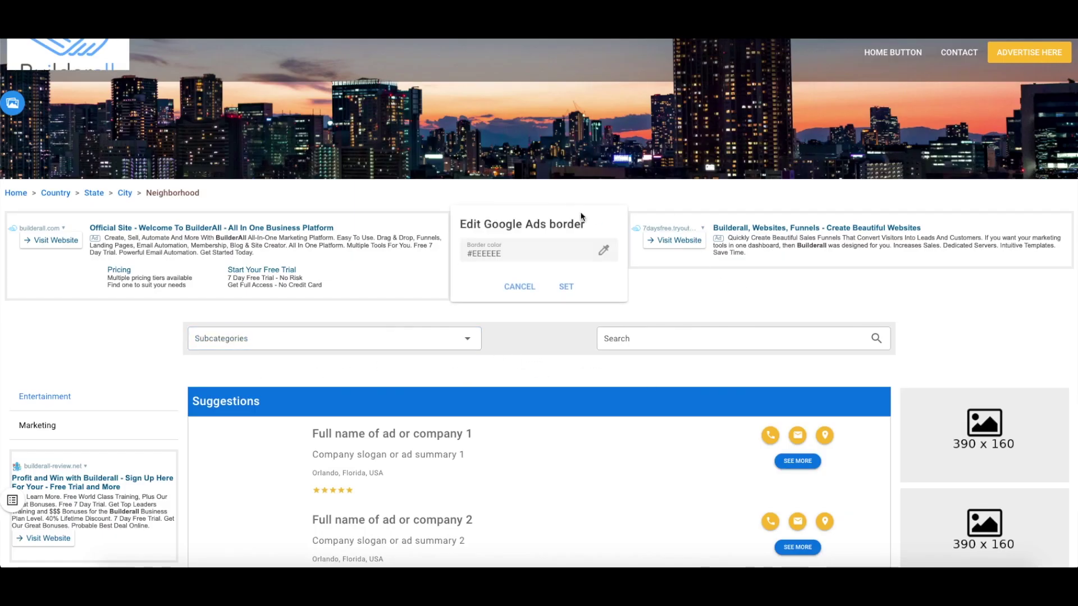
left_click(517, 287)
scroll(508, 281, "up", 1)
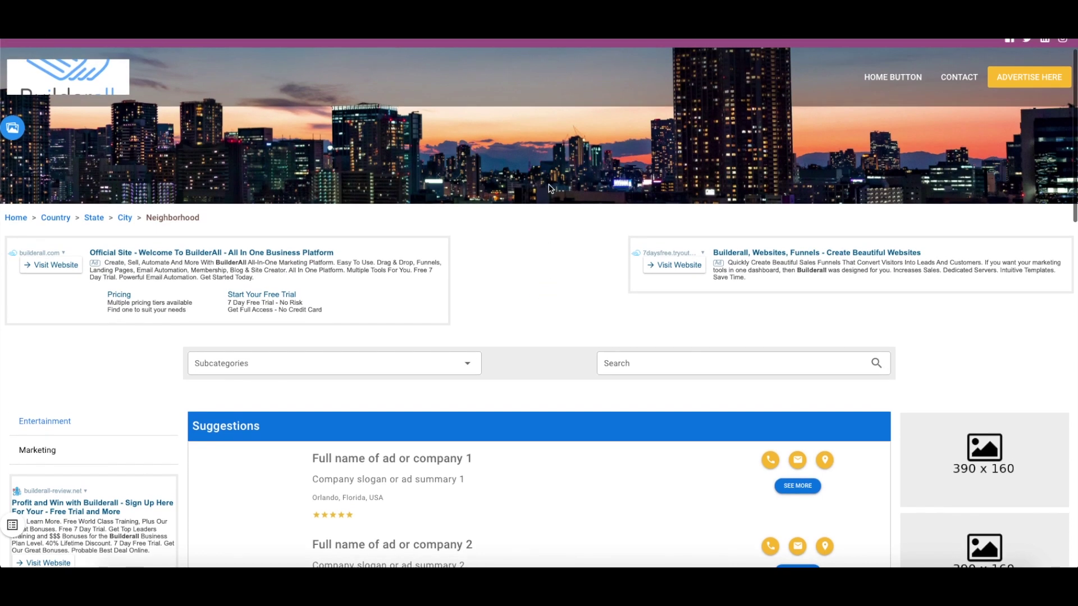
left_click(501, 274)
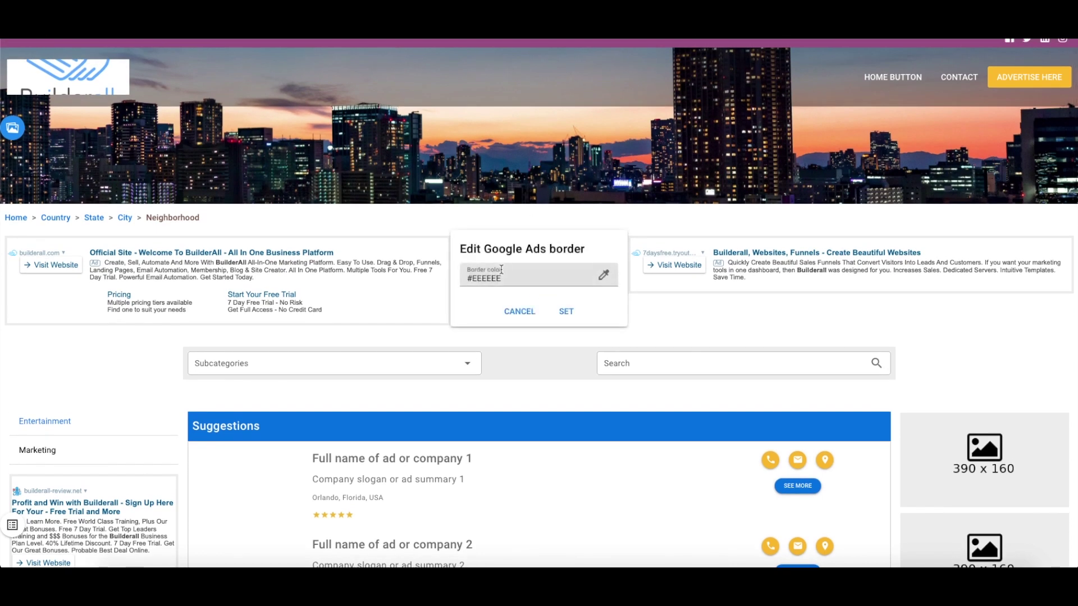
left_click(611, 275)
left_click_drag(610, 277, 645, 232)
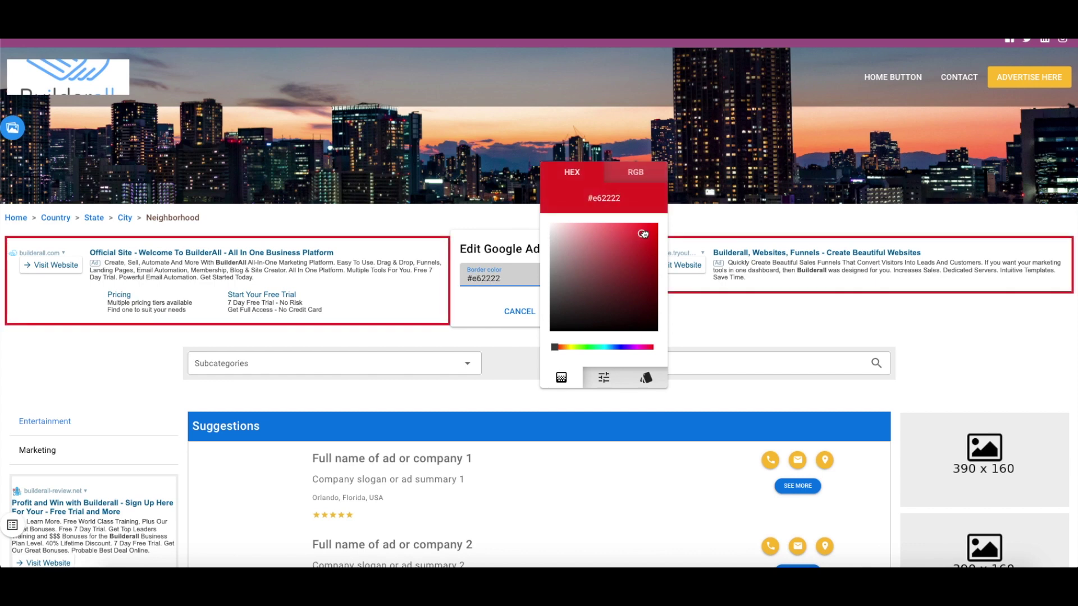
left_click(733, 338)
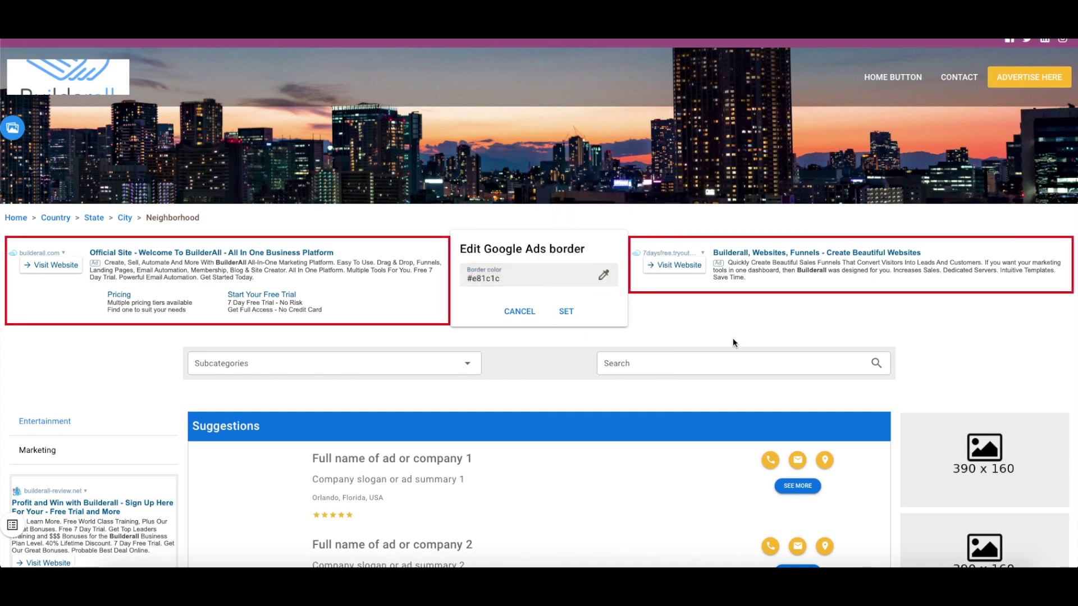
left_click(572, 317)
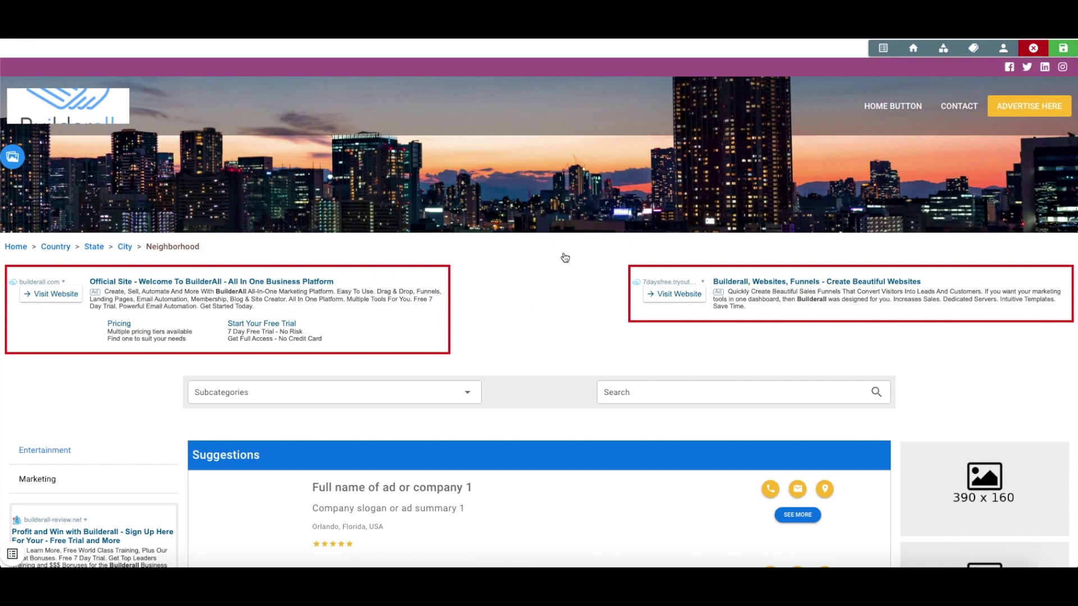
Open the advertising page layout and examine its contact text, benefits list, statistics text and Advertise Here blocks
left_click(970, 48)
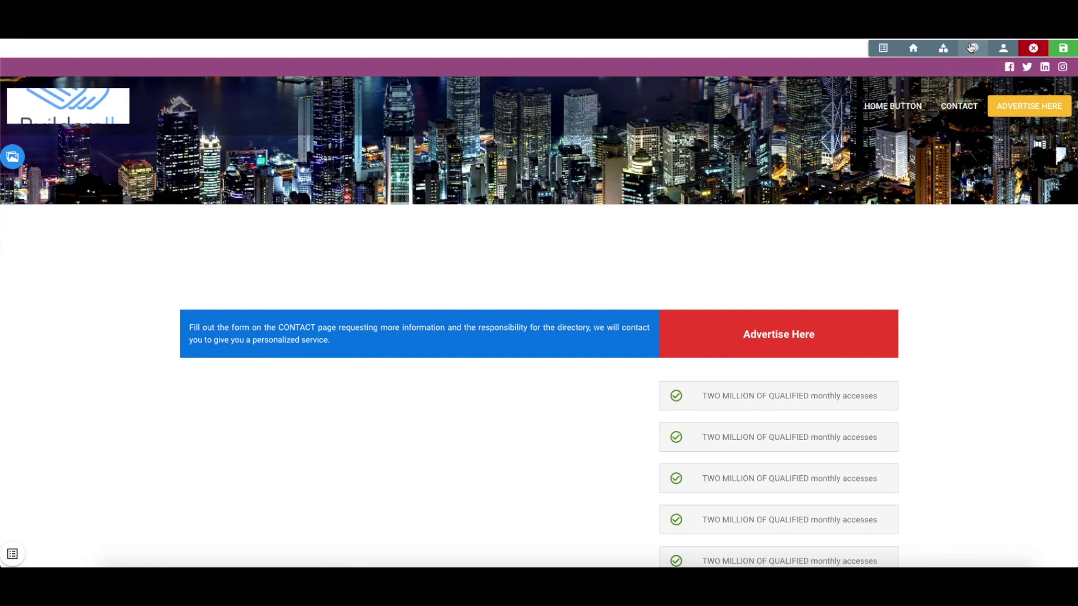
scroll(961, 327, "down", 5)
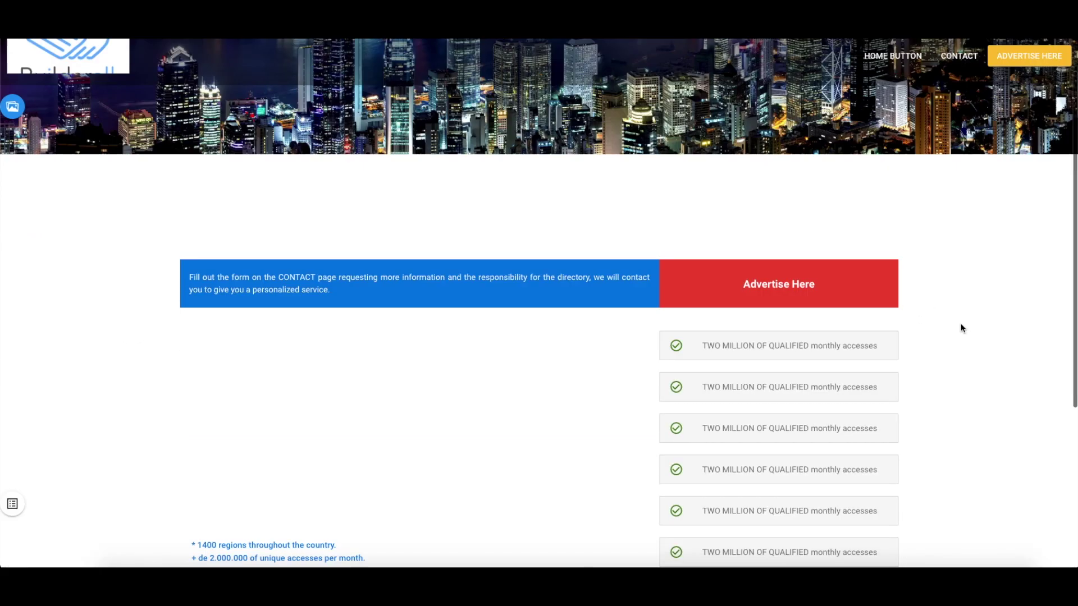
scroll(961, 328, "up", 3)
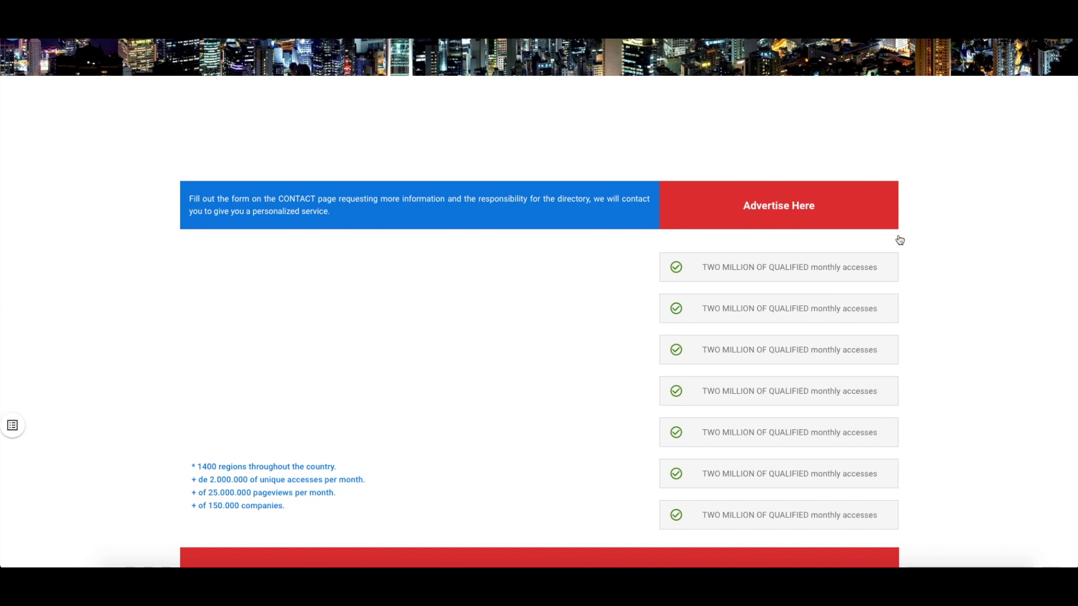
scroll(948, 247, "down", 3)
scroll(947, 245, "up", 4)
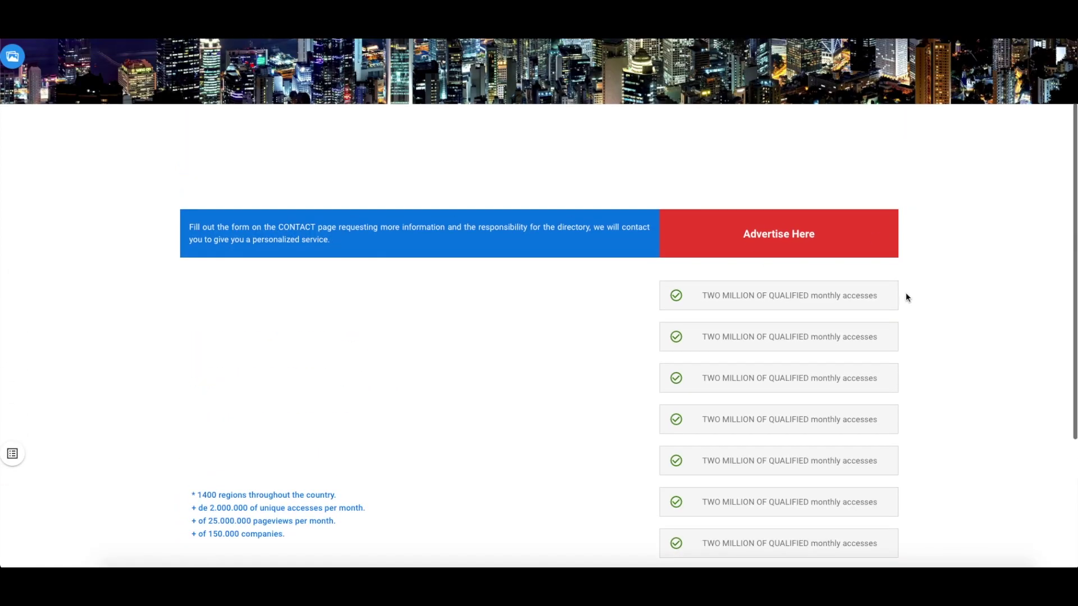
scroll(973, 299, "down", 4)
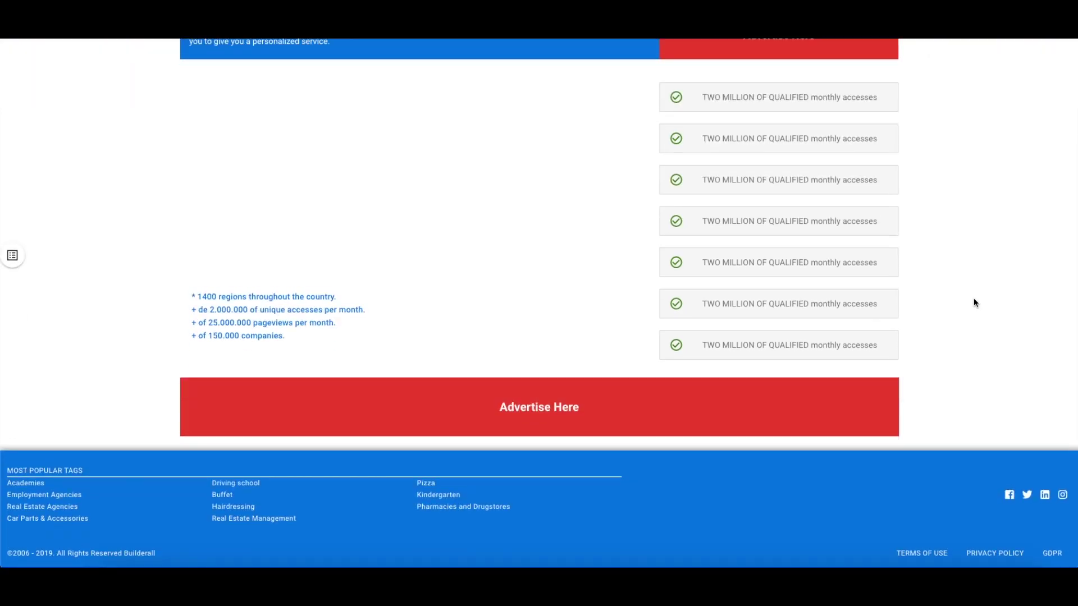
scroll(885, 337, "up", 3)
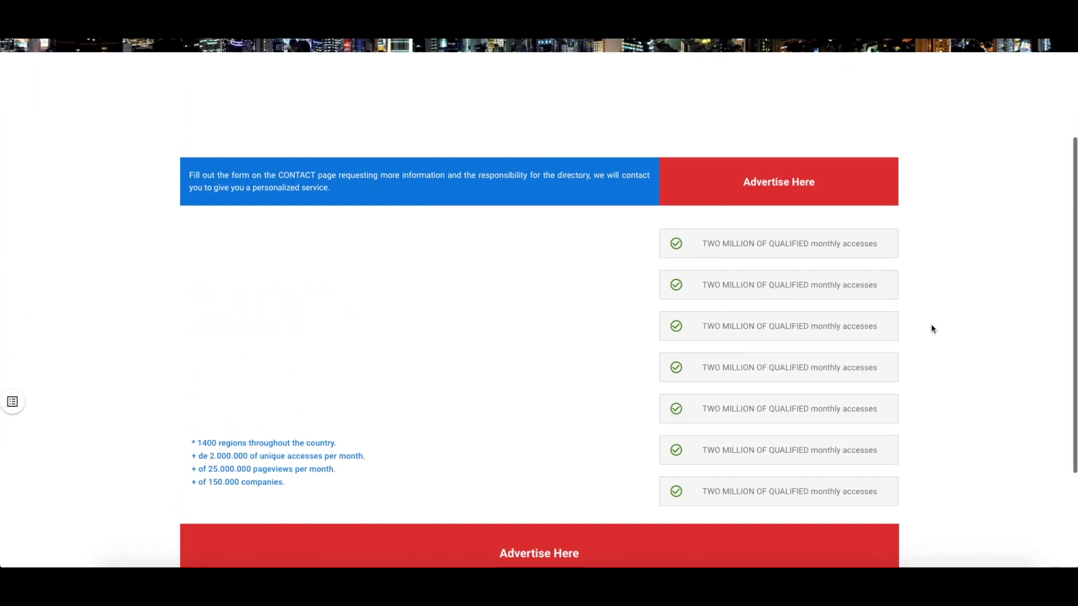
scroll(930, 325, "down", 3)
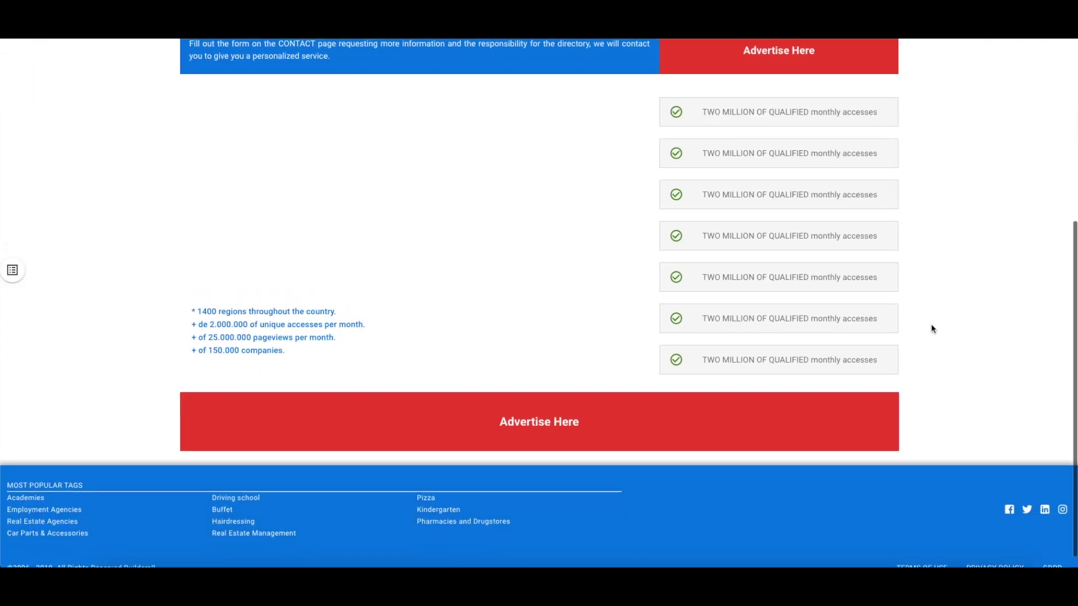
Set the font size of the wide Advertise Here block above the footer to 50 and apply it
left_click(526, 424)
scroll(525, 419, "down", 1)
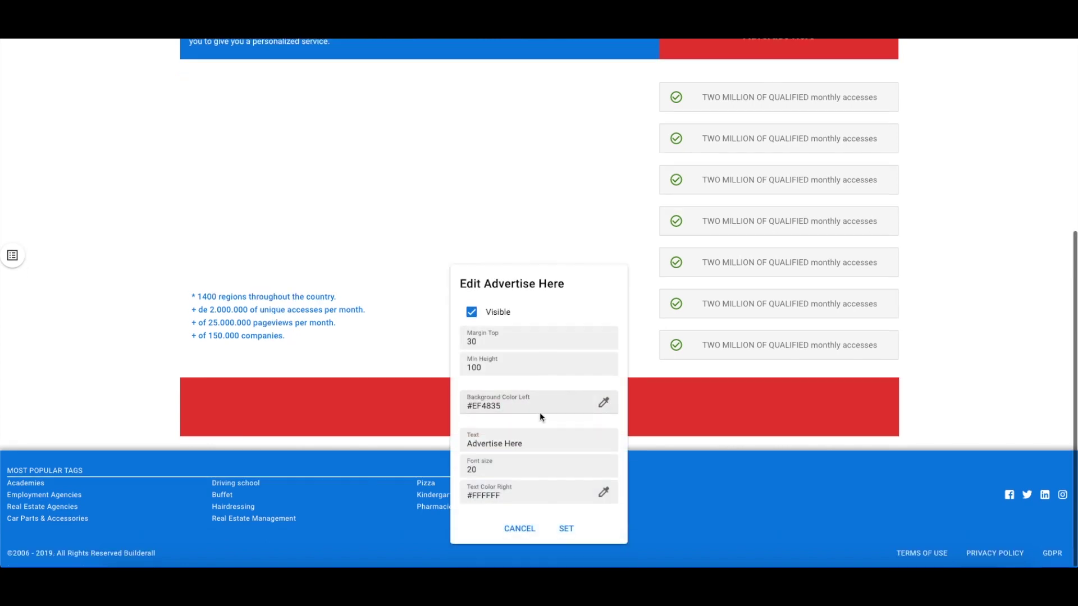
left_click(472, 467)
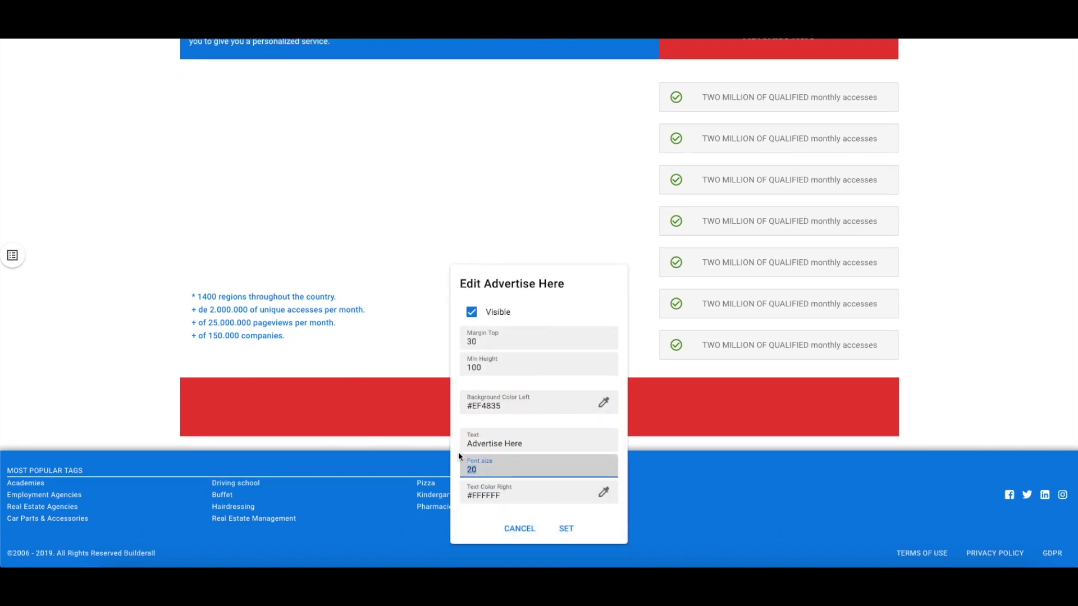
type("50")
left_click(564, 530)
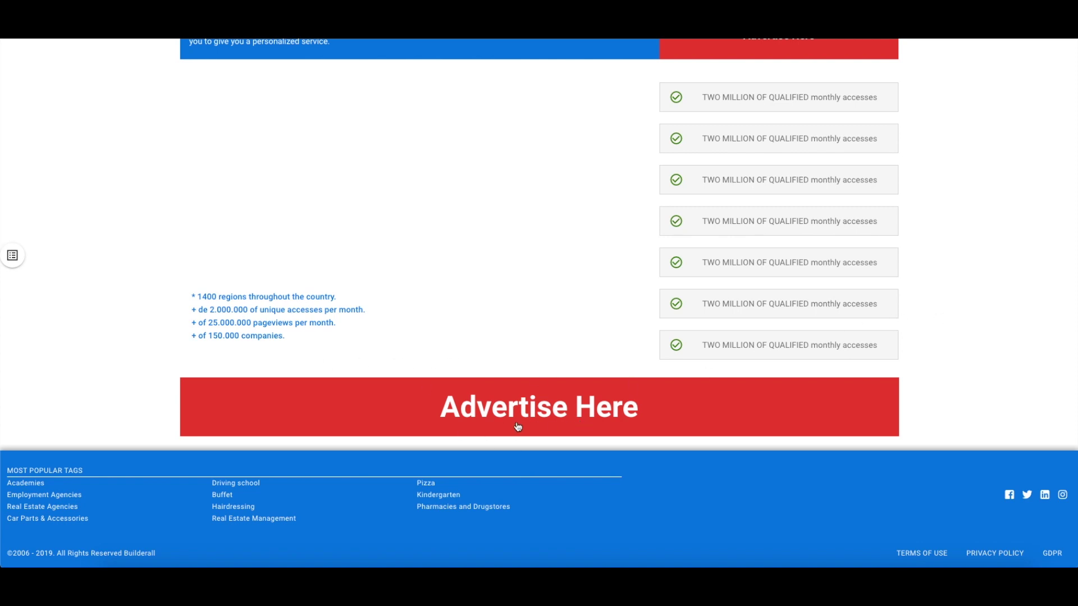
Delete all the statistics text beside the benefits list and fill that area with the cars1 image
scroll(395, 413, "up", 2)
left_click(233, 398)
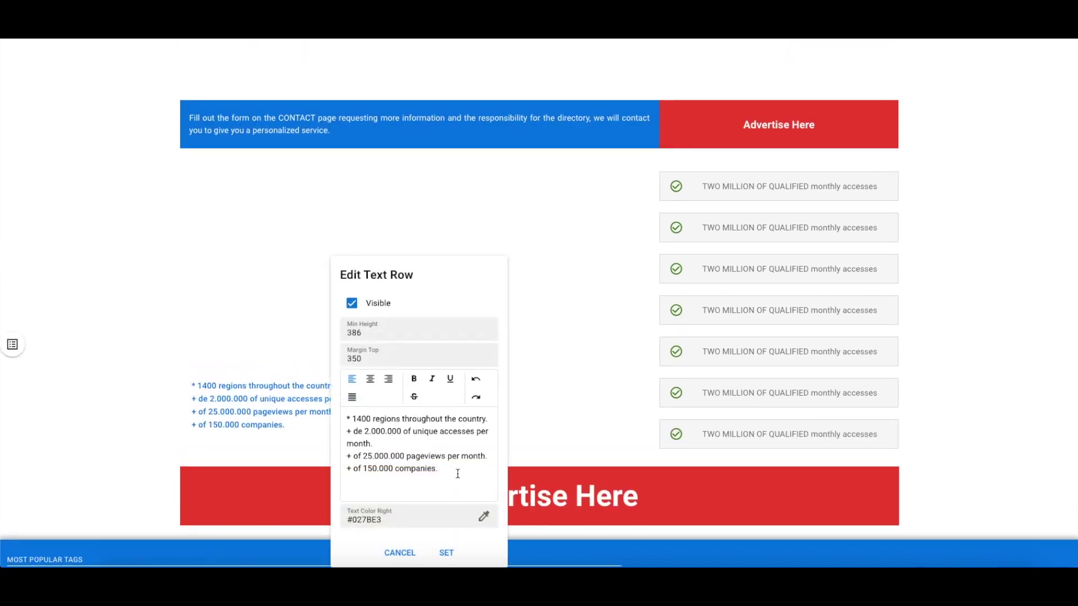
key("ctrl+a")
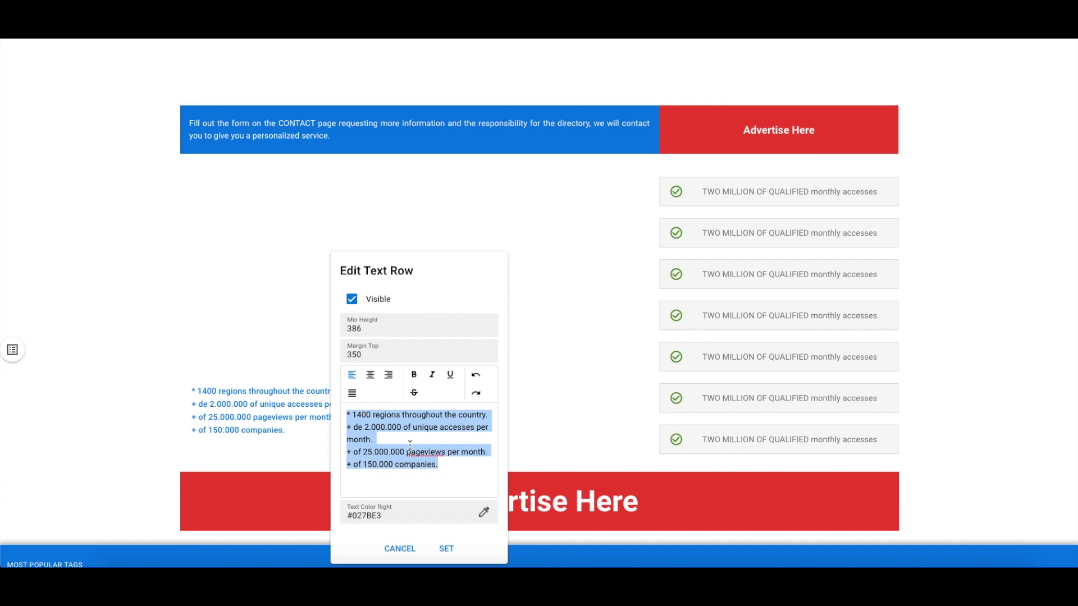
key("BackSpace")
left_click(445, 550)
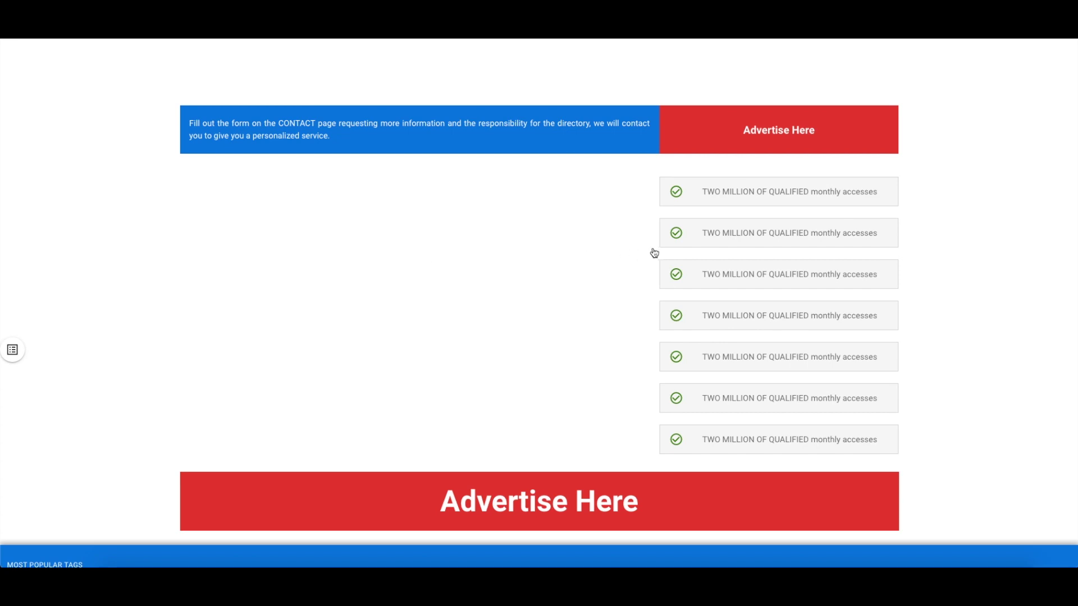
left_click(423, 235)
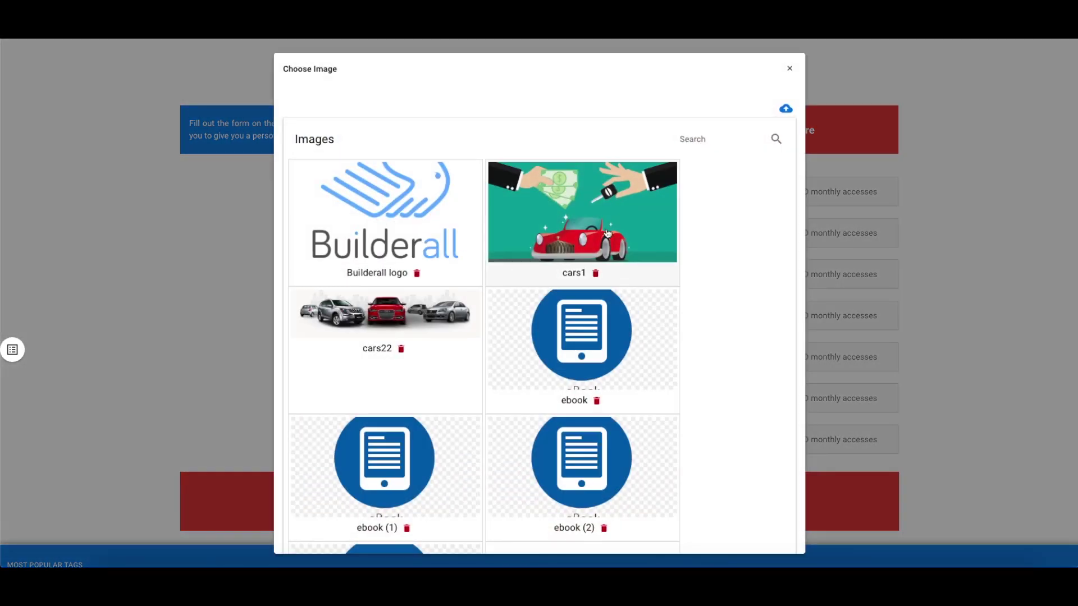
left_click(608, 233)
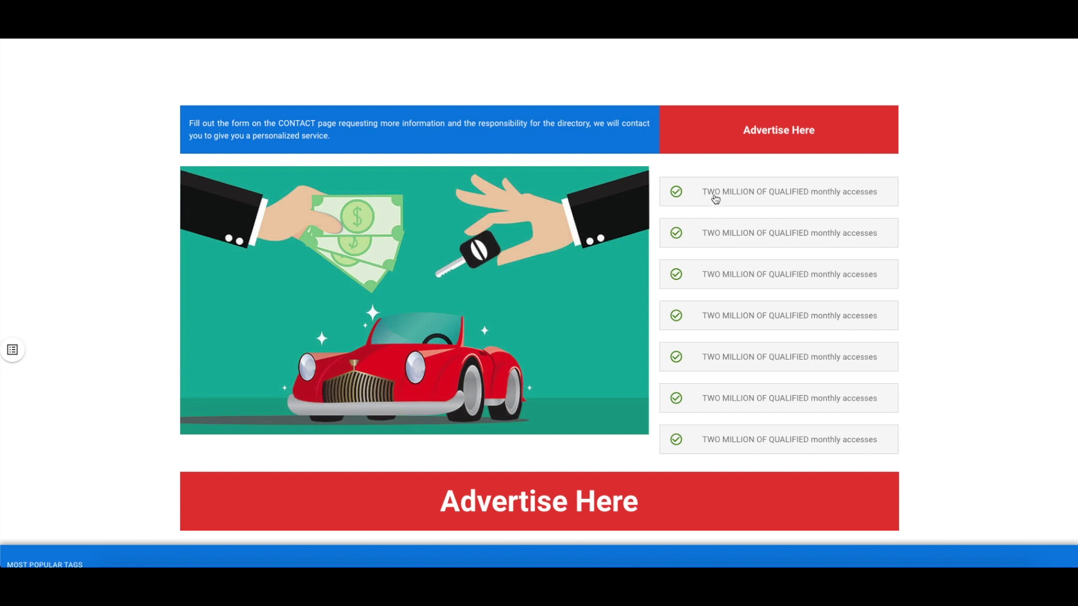
Hide the last three "TWO MILLION OF QUALIFIED monthly accesses" rows of the benefits list on the advertising page
left_click(759, 452)
left_click(711, 358)
left_click(812, 543)
left_click(758, 398)
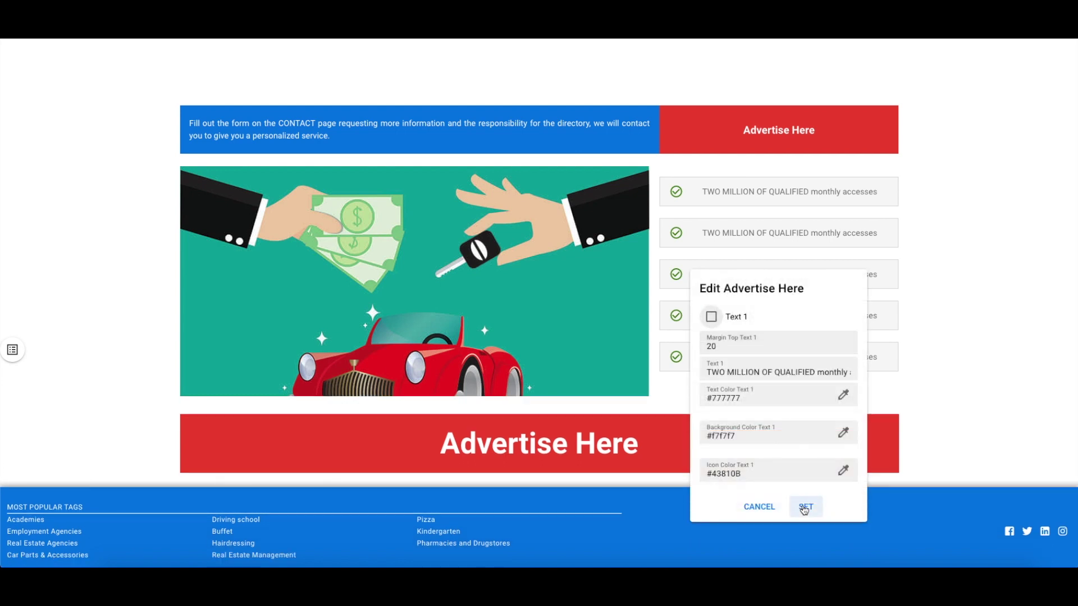
left_click(803, 507)
left_click(714, 281)
left_click(711, 276)
left_click(711, 276)
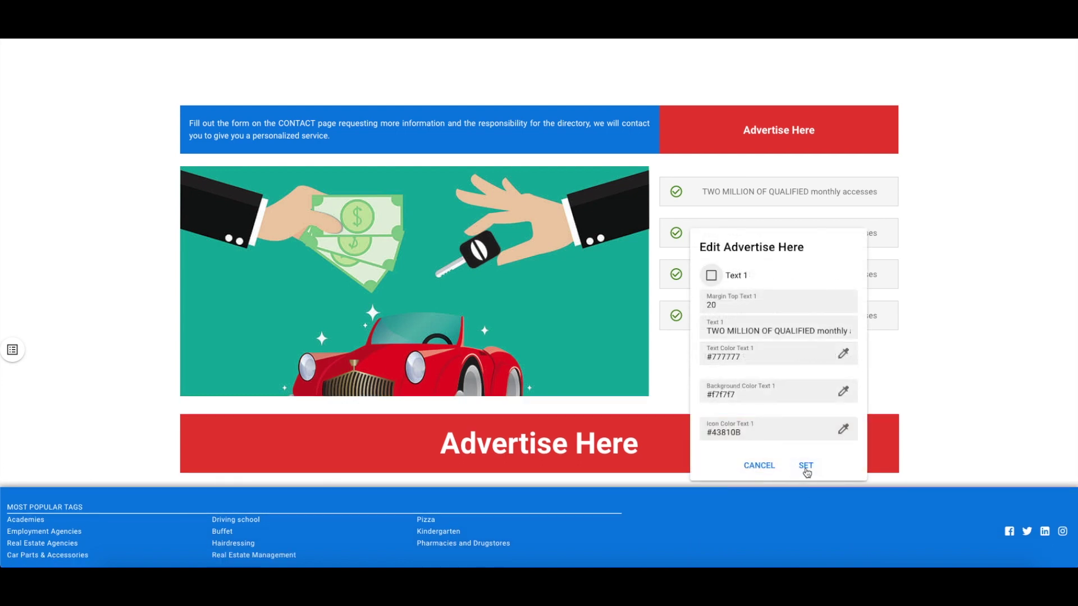
left_click(805, 465)
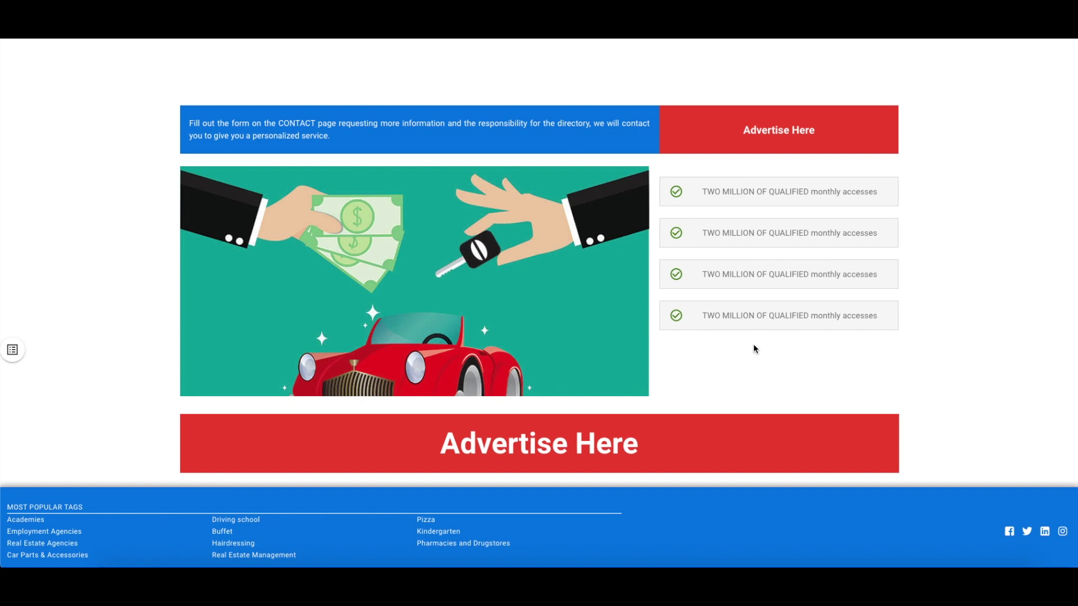
Review the settings of the Advertise Here row above the car image and close them without changes
scroll(754, 210, "up", 4)
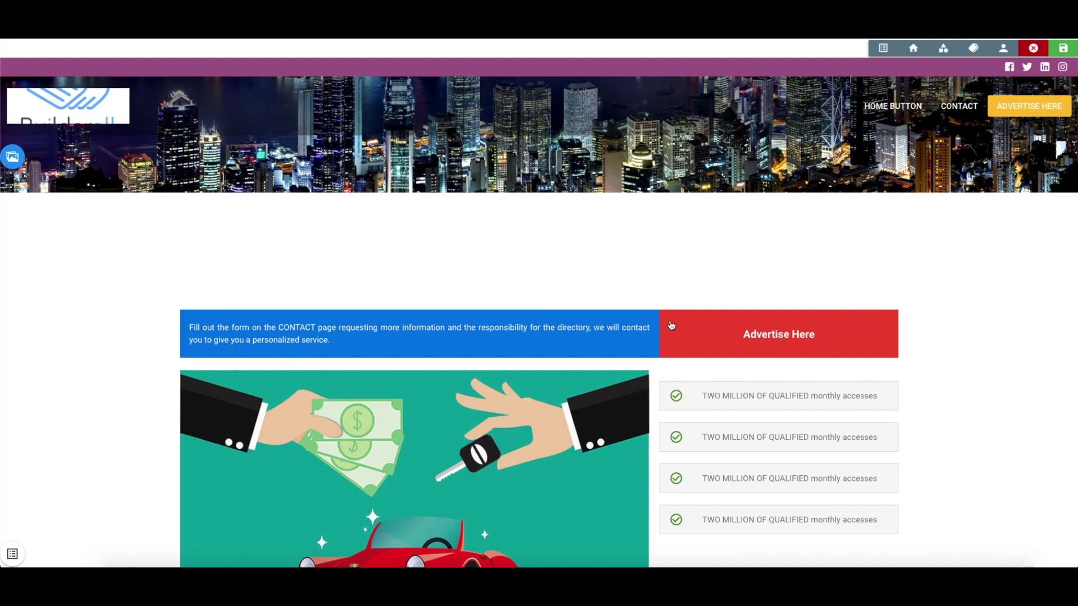
scroll(665, 302, "down", 1)
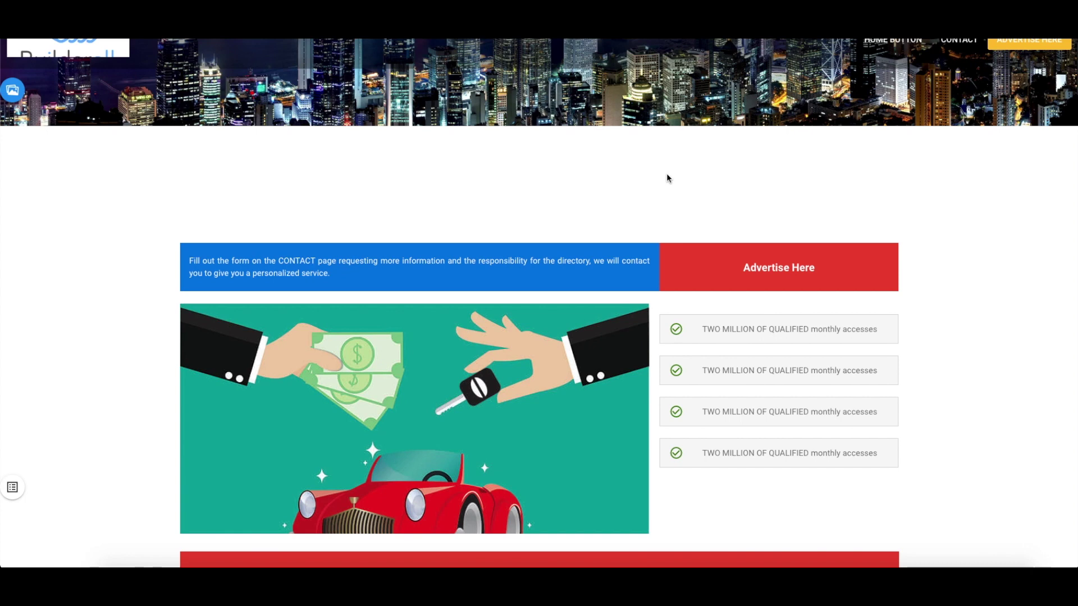
scroll(634, 231, "down", 1)
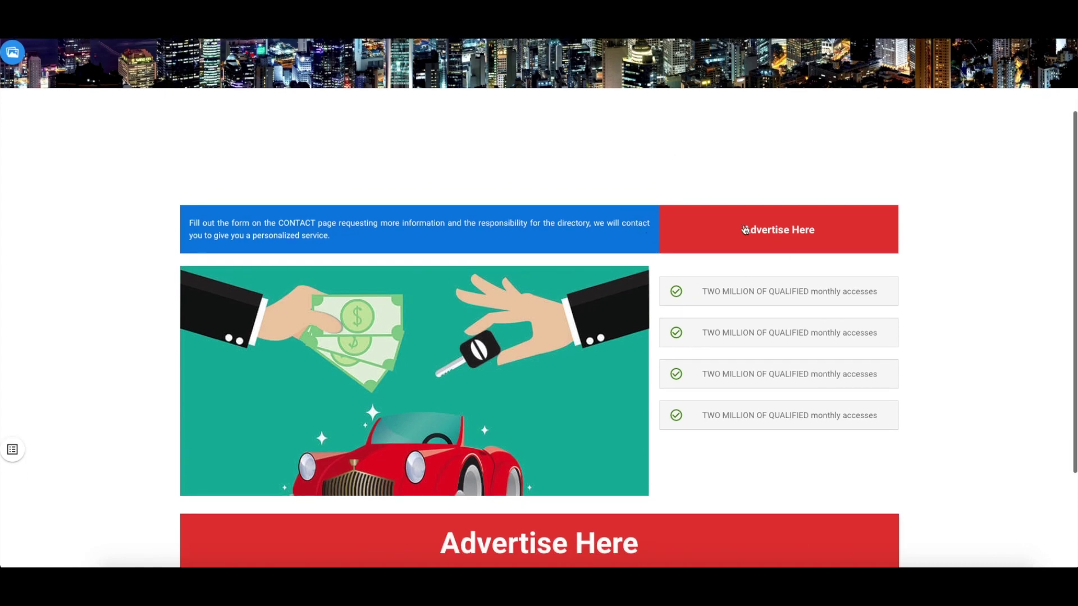
left_click(781, 232)
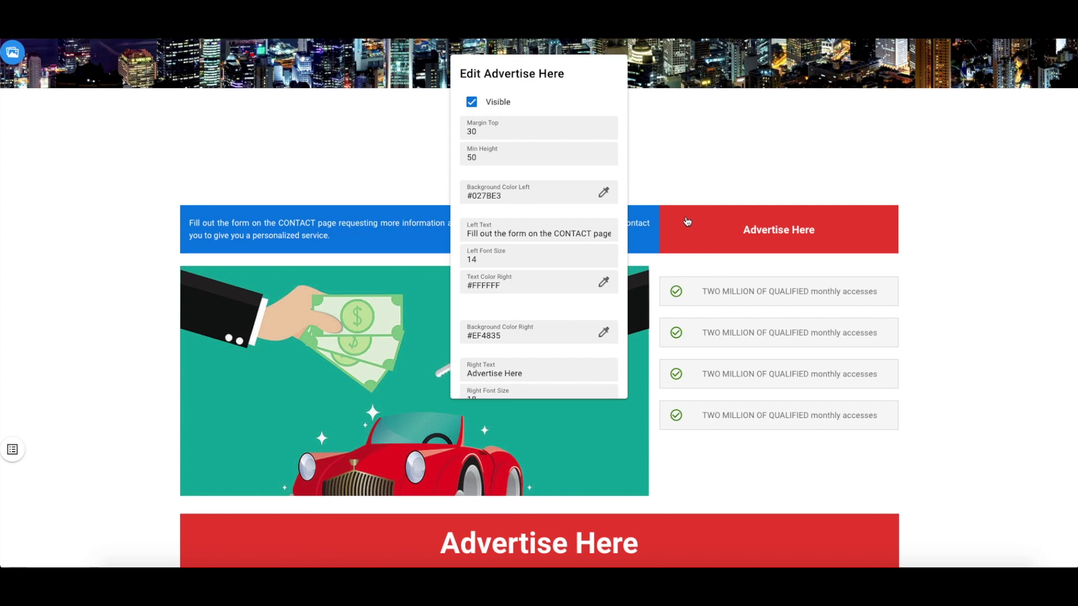
key("Escape")
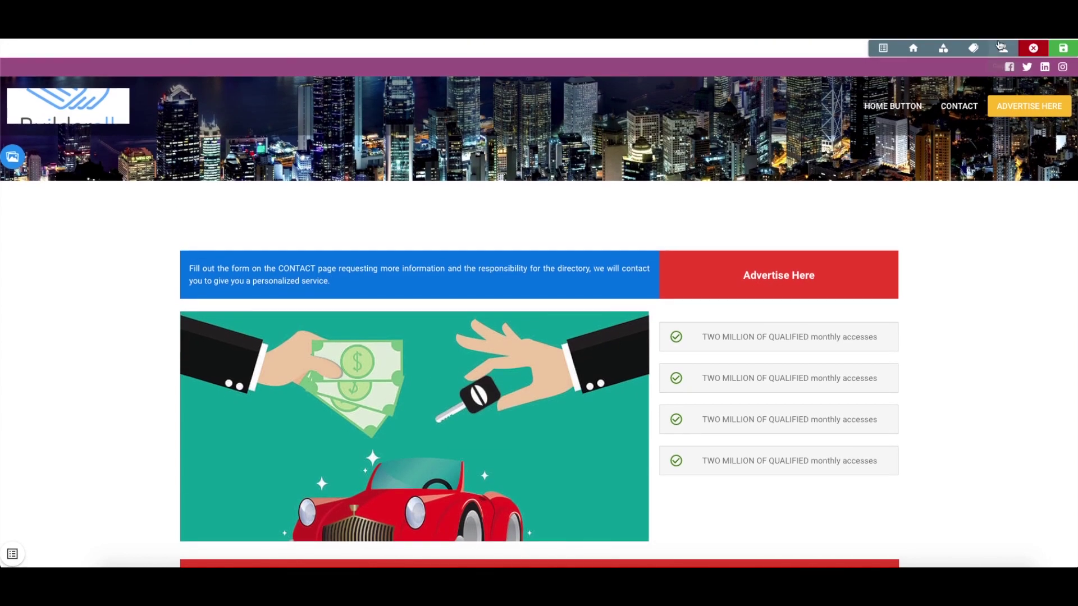
Open the contact page layout and examine its banner, form fields and send button
left_click(1001, 48)
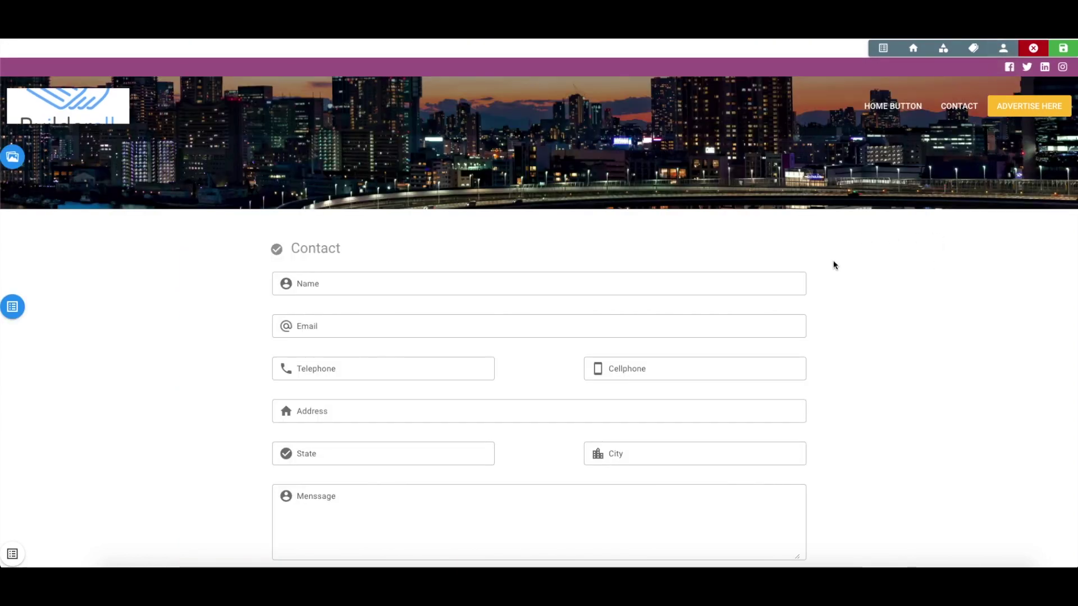
scroll(834, 264, "down", 3)
scroll(695, 228, "up", 3)
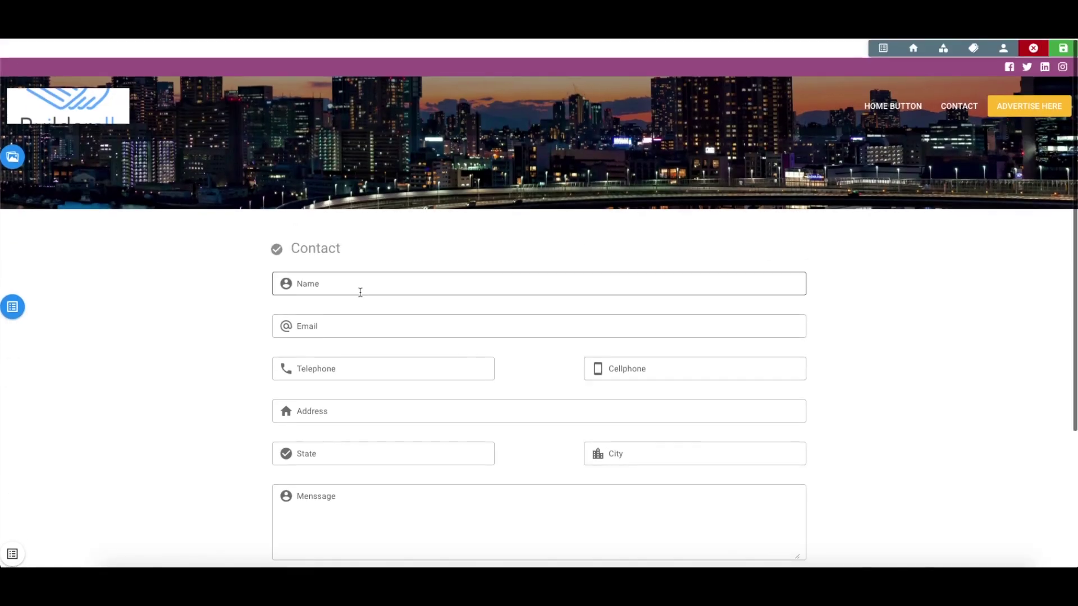
scroll(320, 289, "down", 1)
scroll(274, 390, "up", 1)
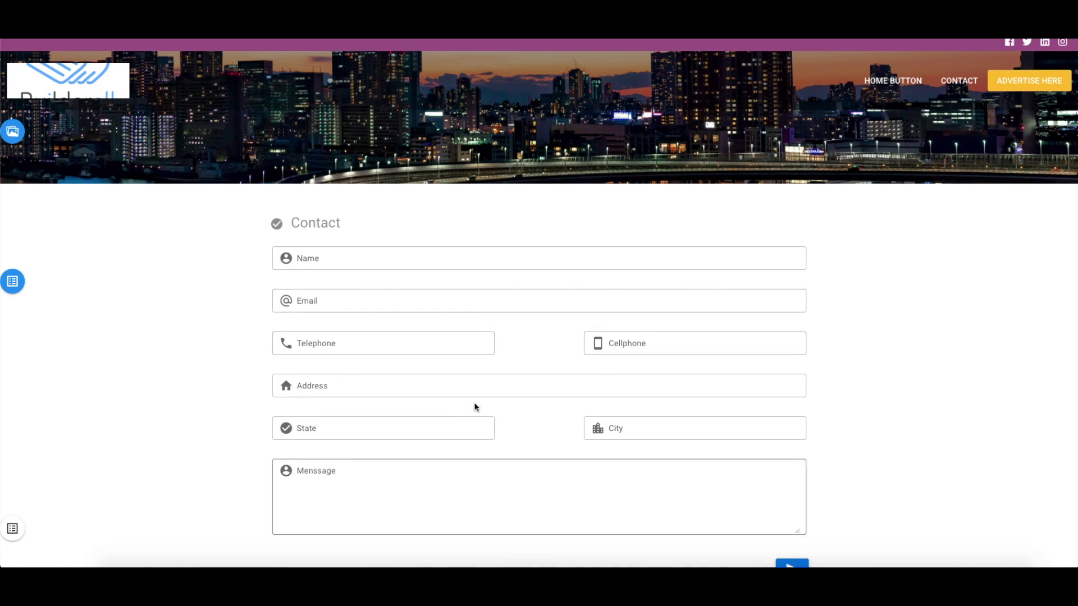
scroll(202, 324, "down", 1)
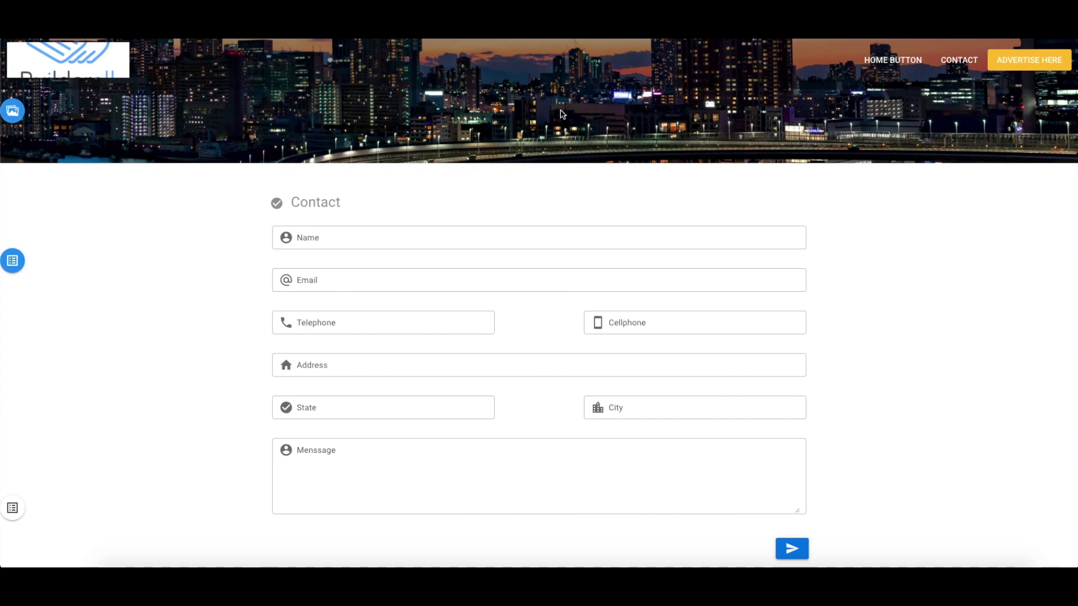
Set the contact form's input text color to #e01b1b and its title icon color to red, and apply both
left_click(13, 260)
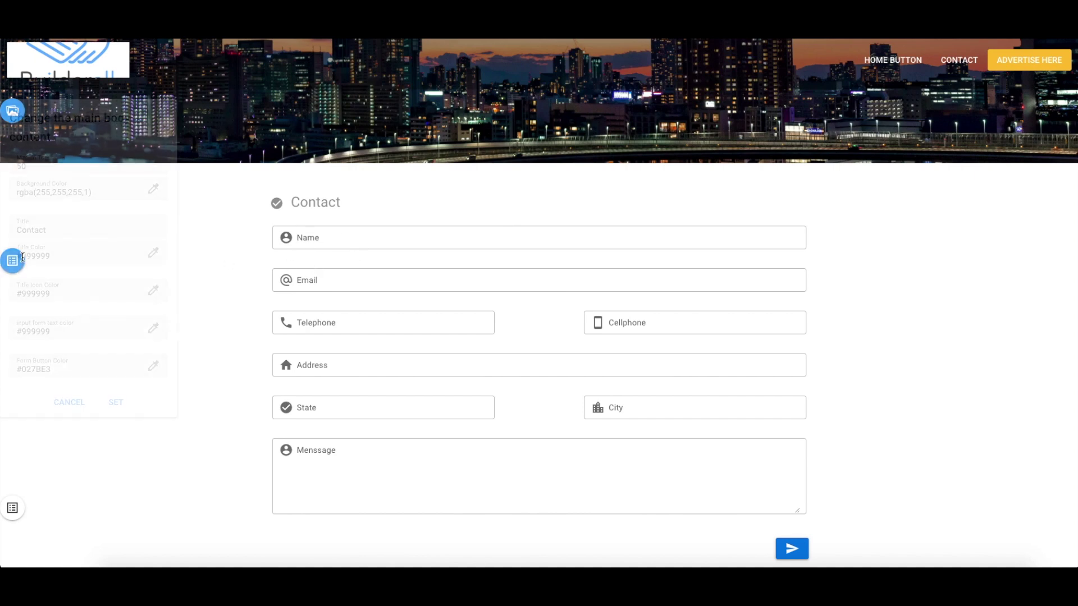
scroll(83, 271, "down", 2)
scroll(82, 270, "up", 2)
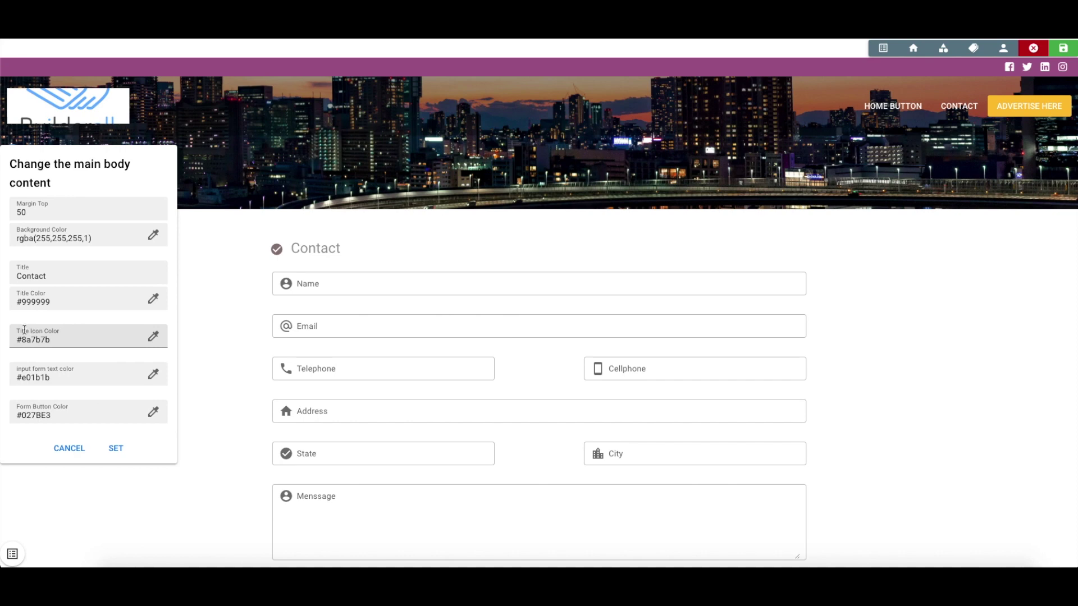
left_click(153, 336)
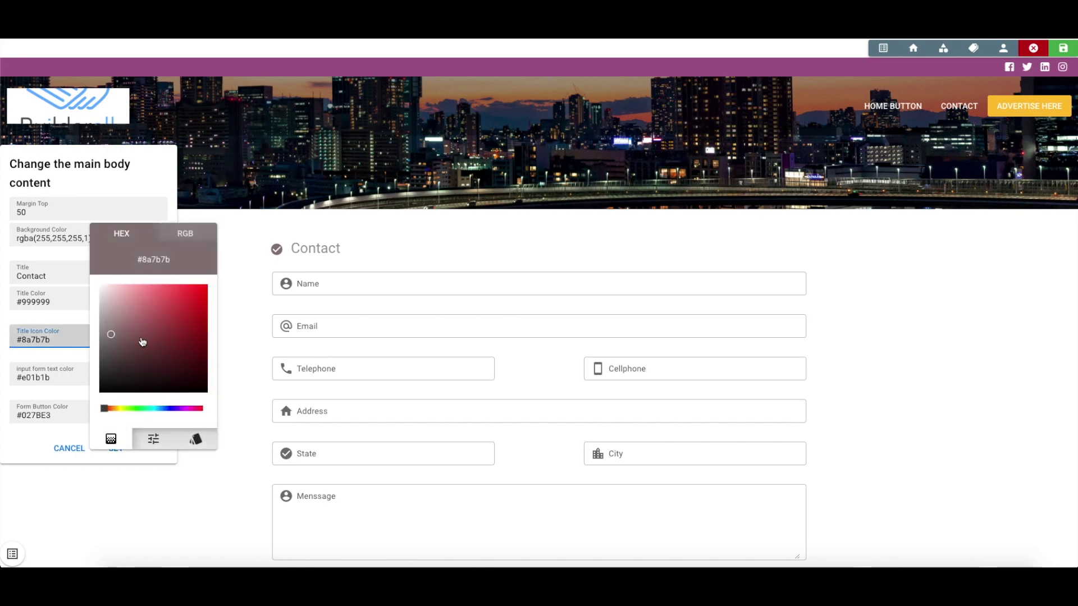
left_click_drag(140, 341, 188, 315)
left_click(75, 321)
left_click(123, 444)
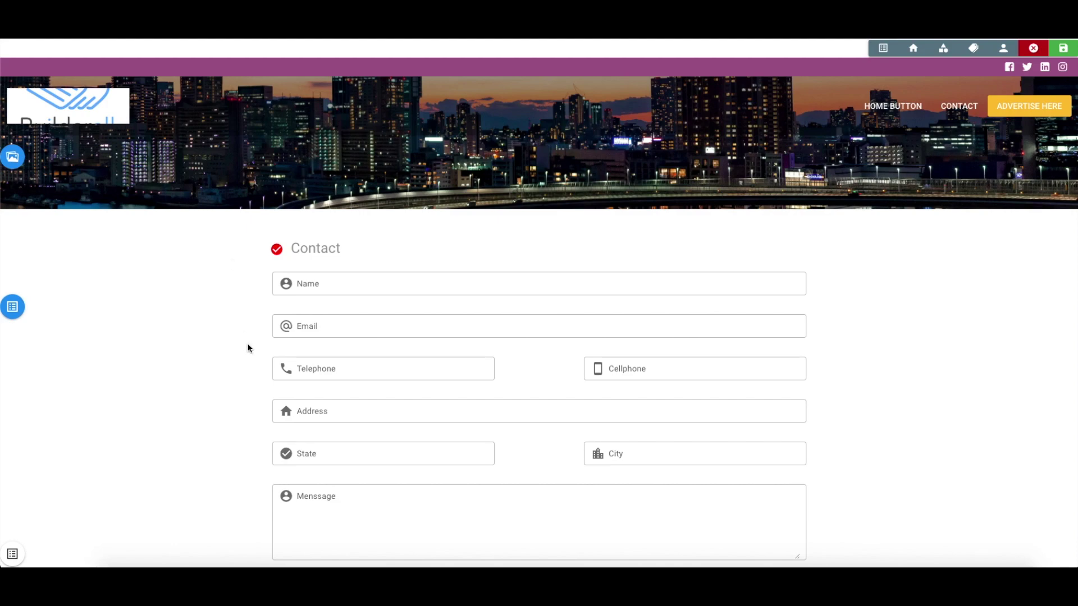
scroll(247, 348, "down", 3)
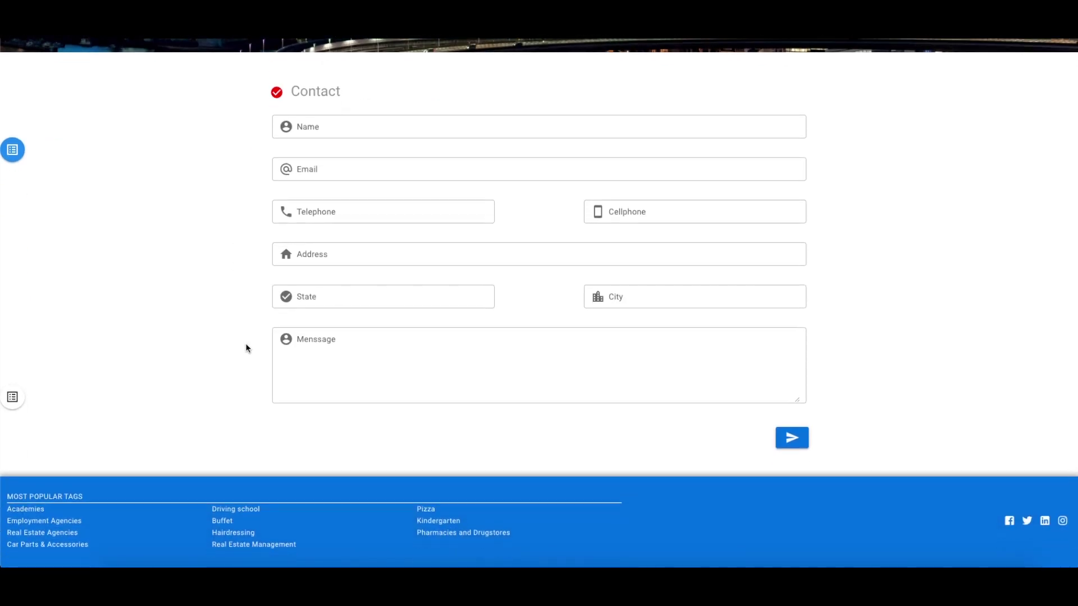
scroll(247, 347, "up", 3)
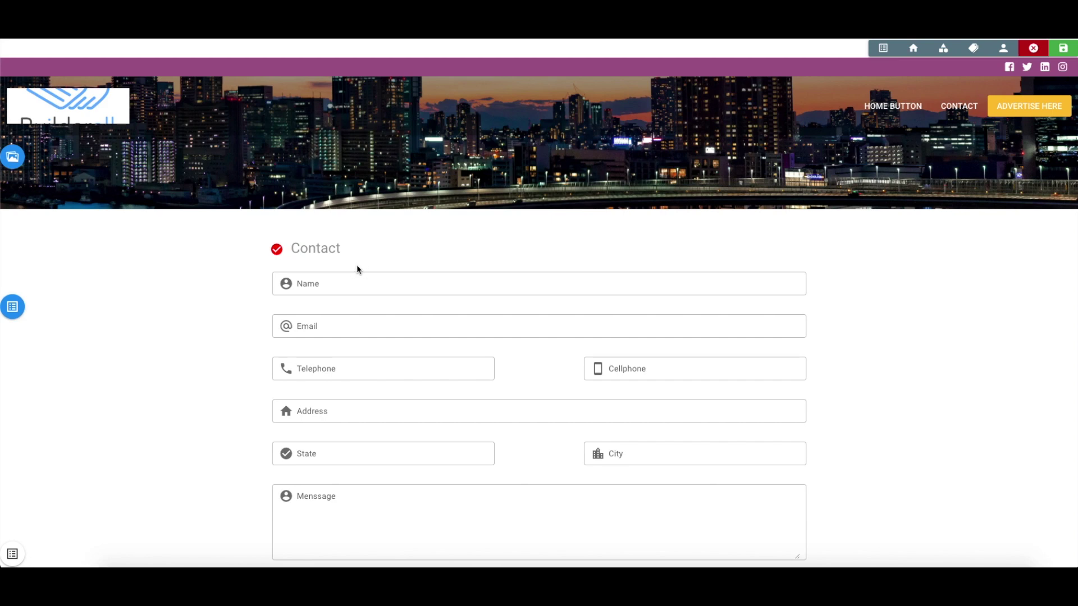
Reopen the layout editor of directory 1 from the directories list and save its layout
left_click(911, 54)
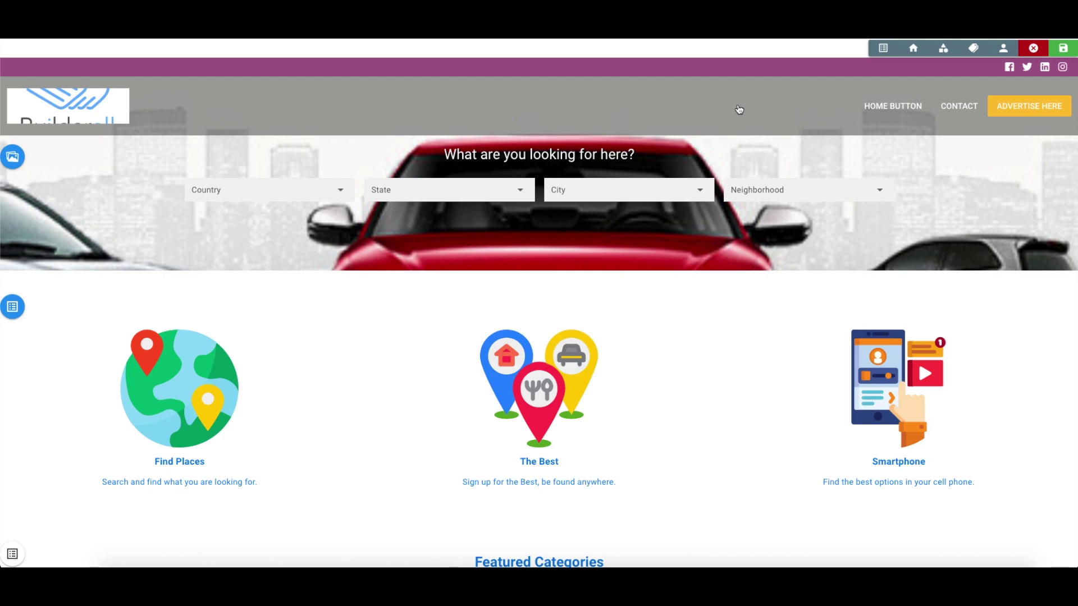
left_click(885, 49)
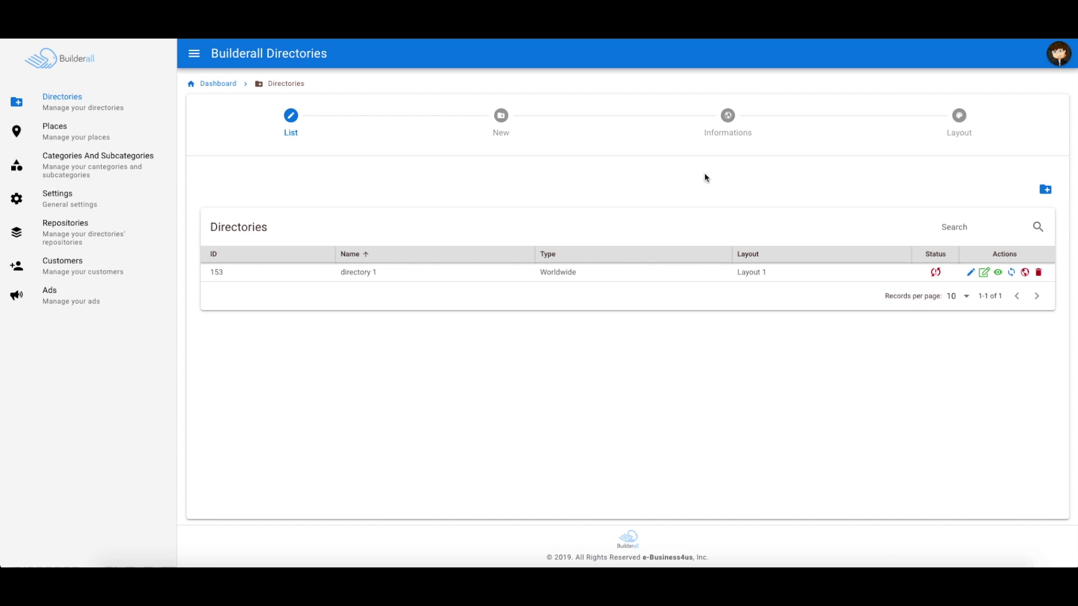
left_click(984, 274)
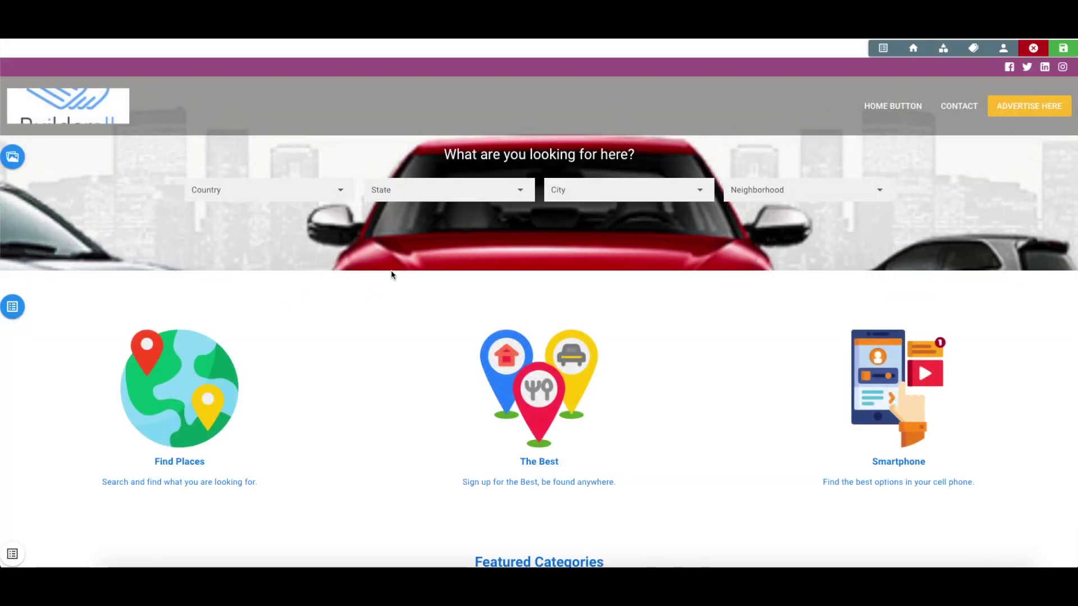
left_click(1069, 50)
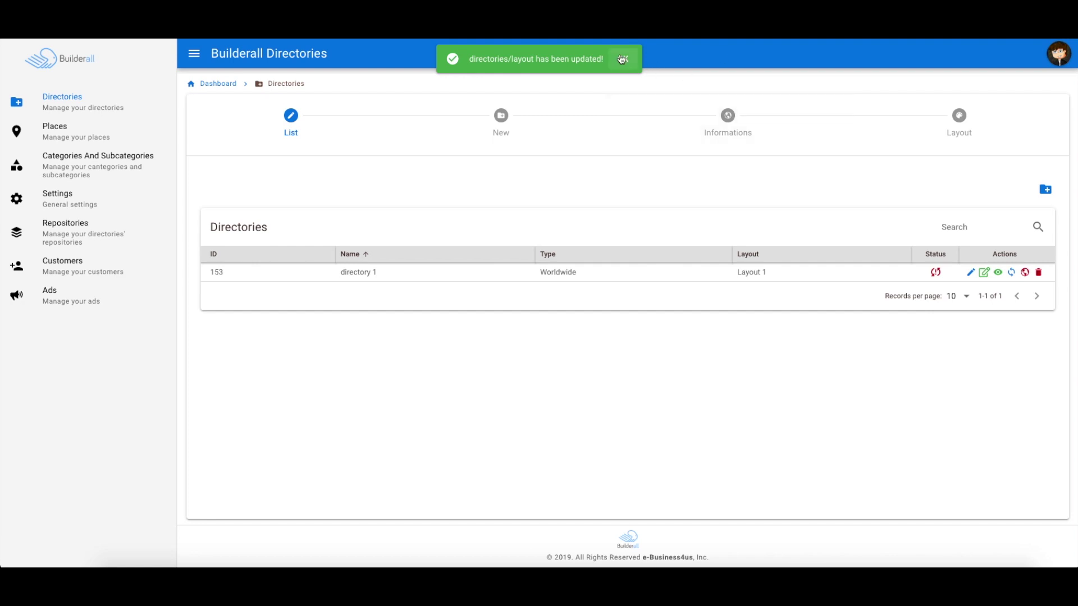
left_click(621, 59)
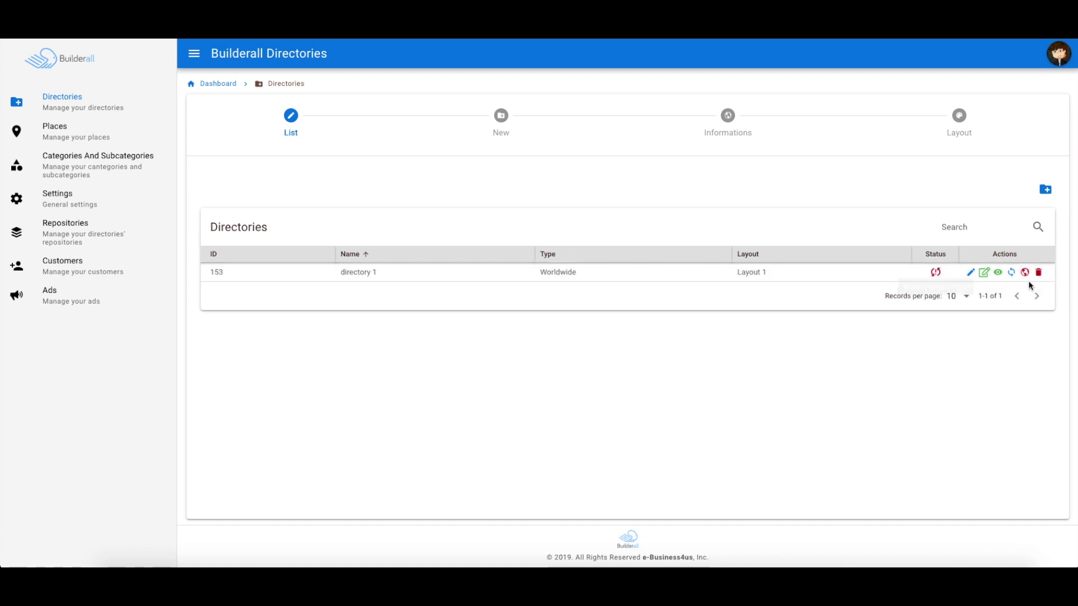
Assemble directory 1 from its row in the directories list
left_click(1013, 273)
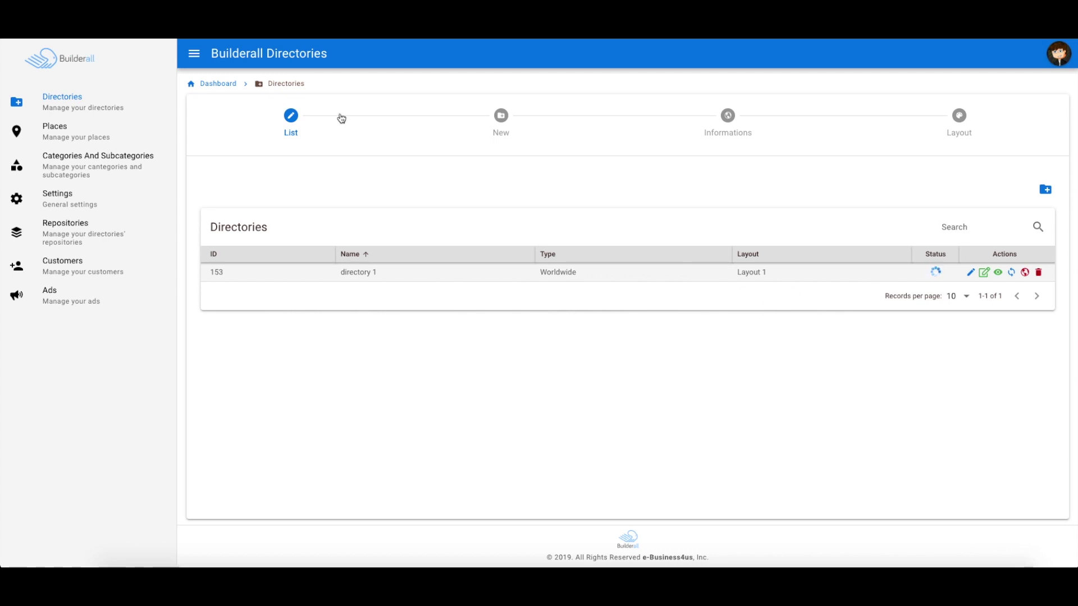
left_click(67, 42)
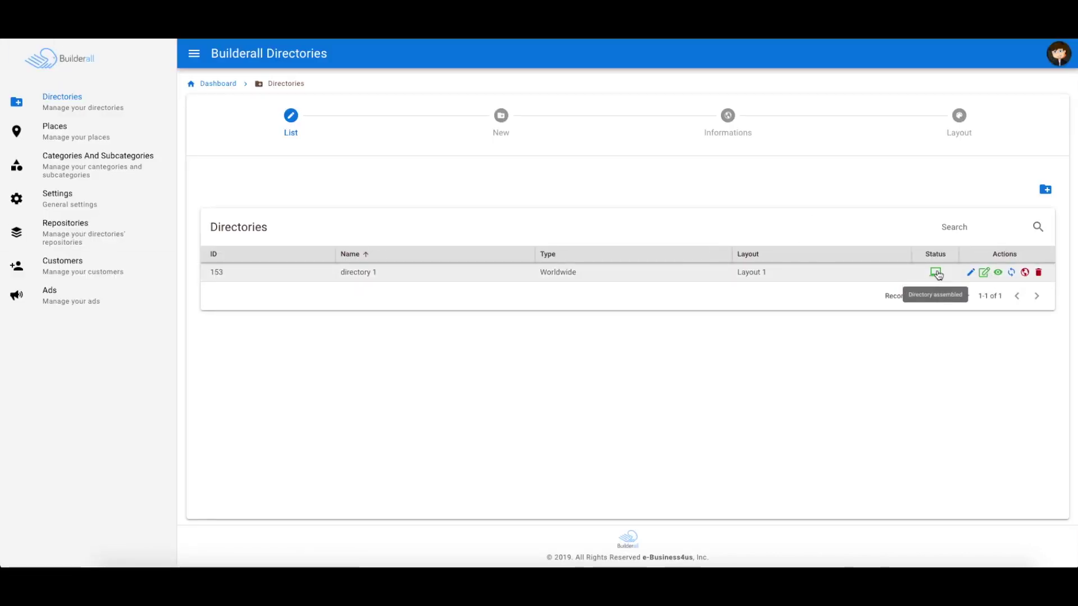
Open the publish prompt of directory 1, check its target domain and DNS requirements, and cancel it
left_click(1025, 275)
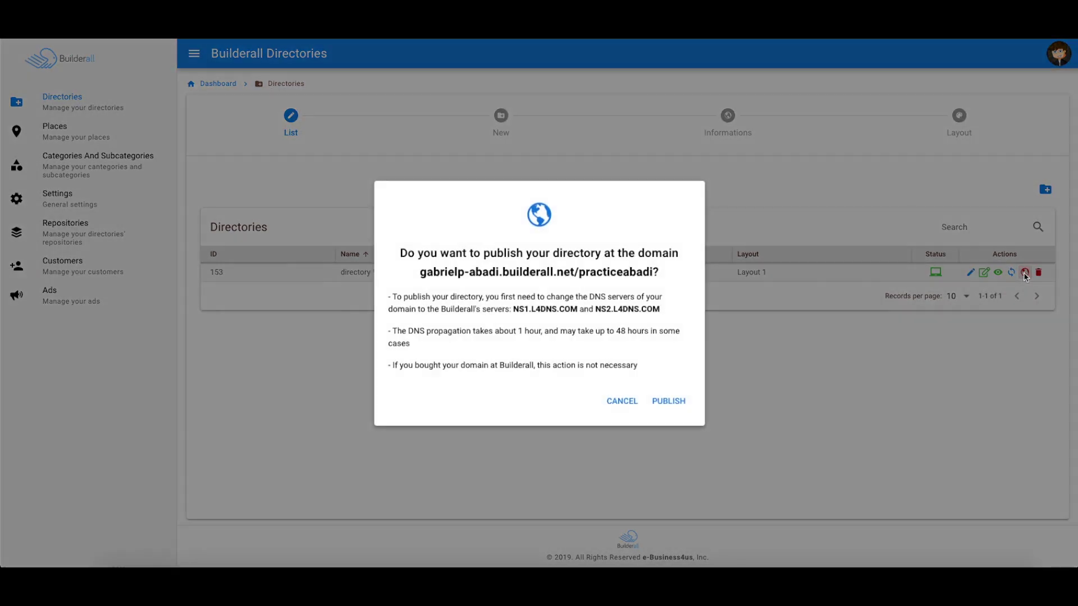
left_click_drag(418, 252, 661, 267)
left_click(661, 266)
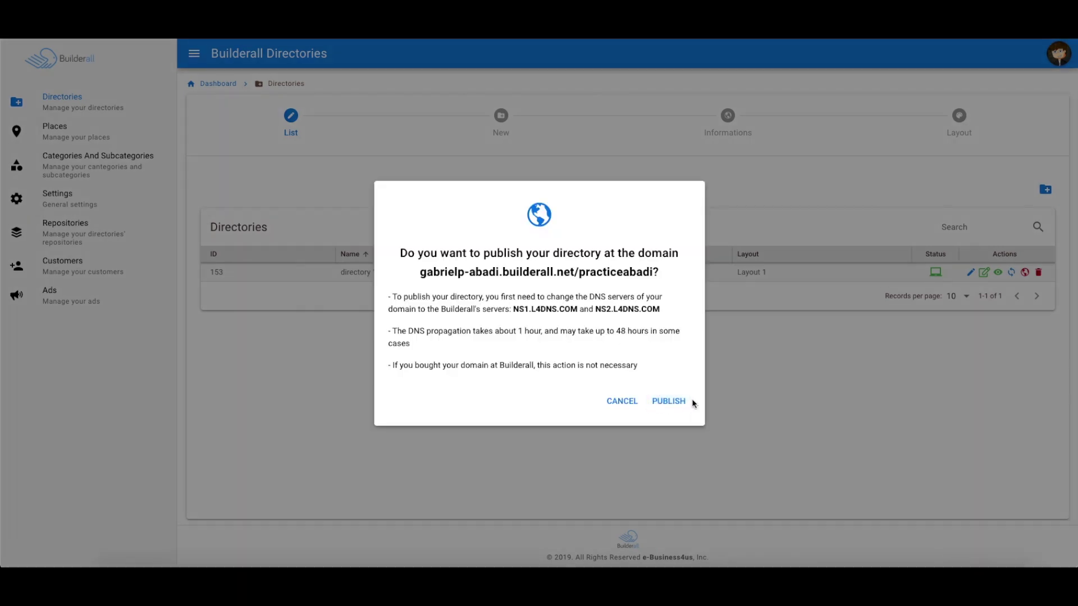
left_click(635, 401)
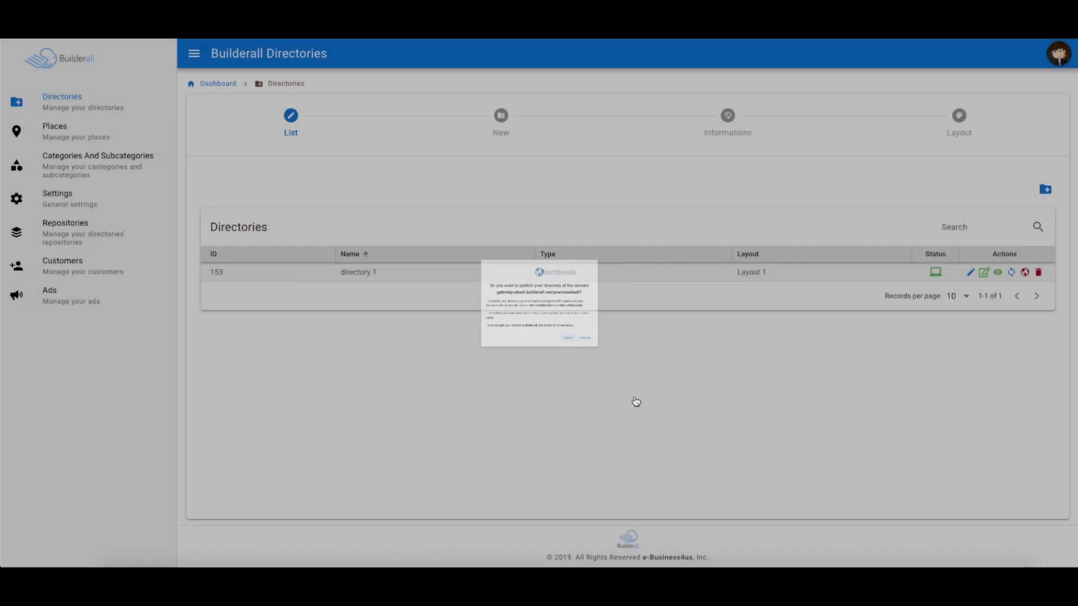